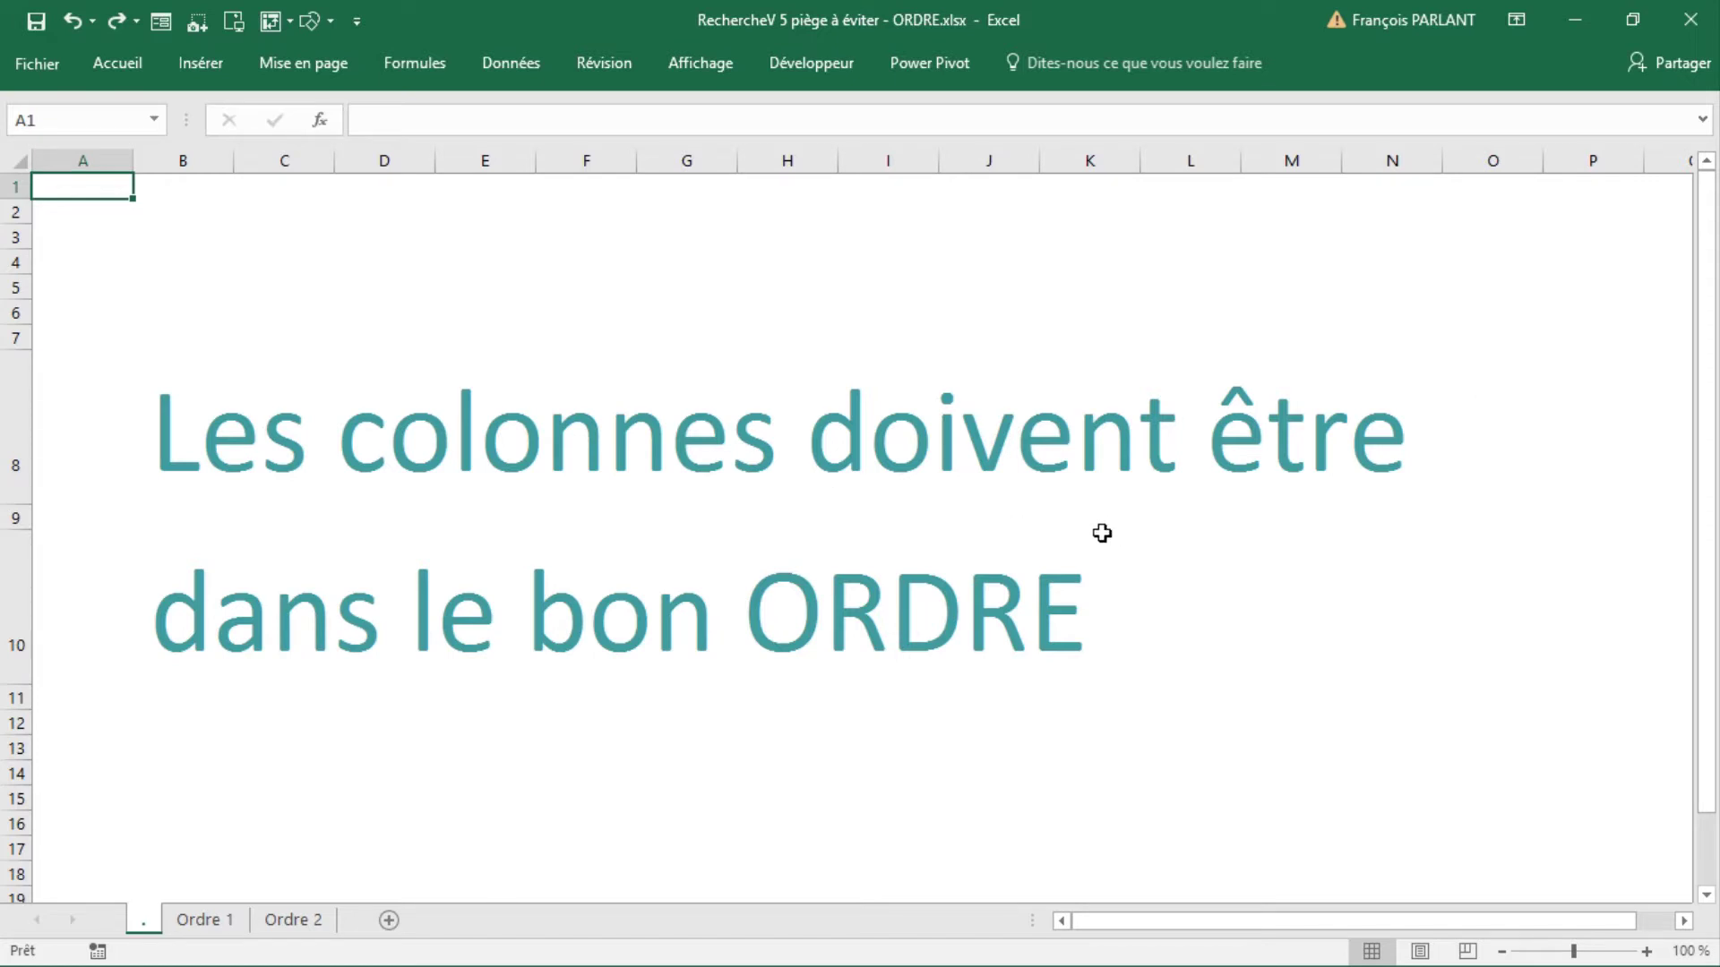
Show the Ordre 1 sheet and select the lookup table's Référence values to examine the #N/A errors.
click(198, 921)
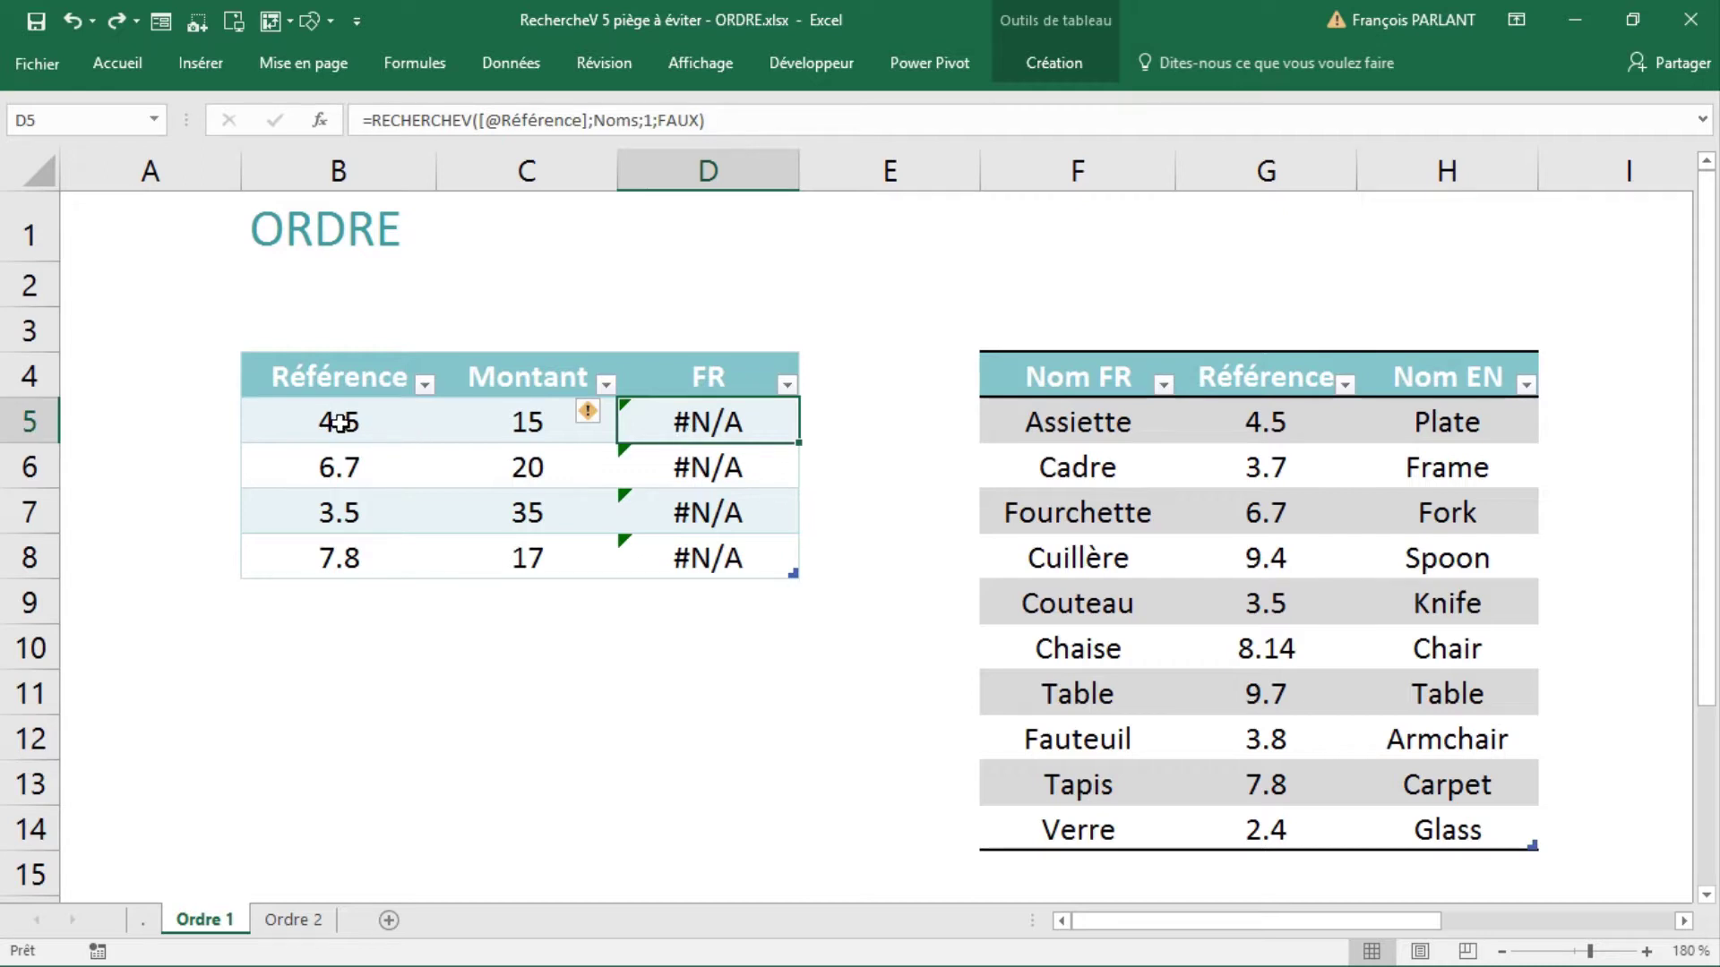
click(1266, 356)
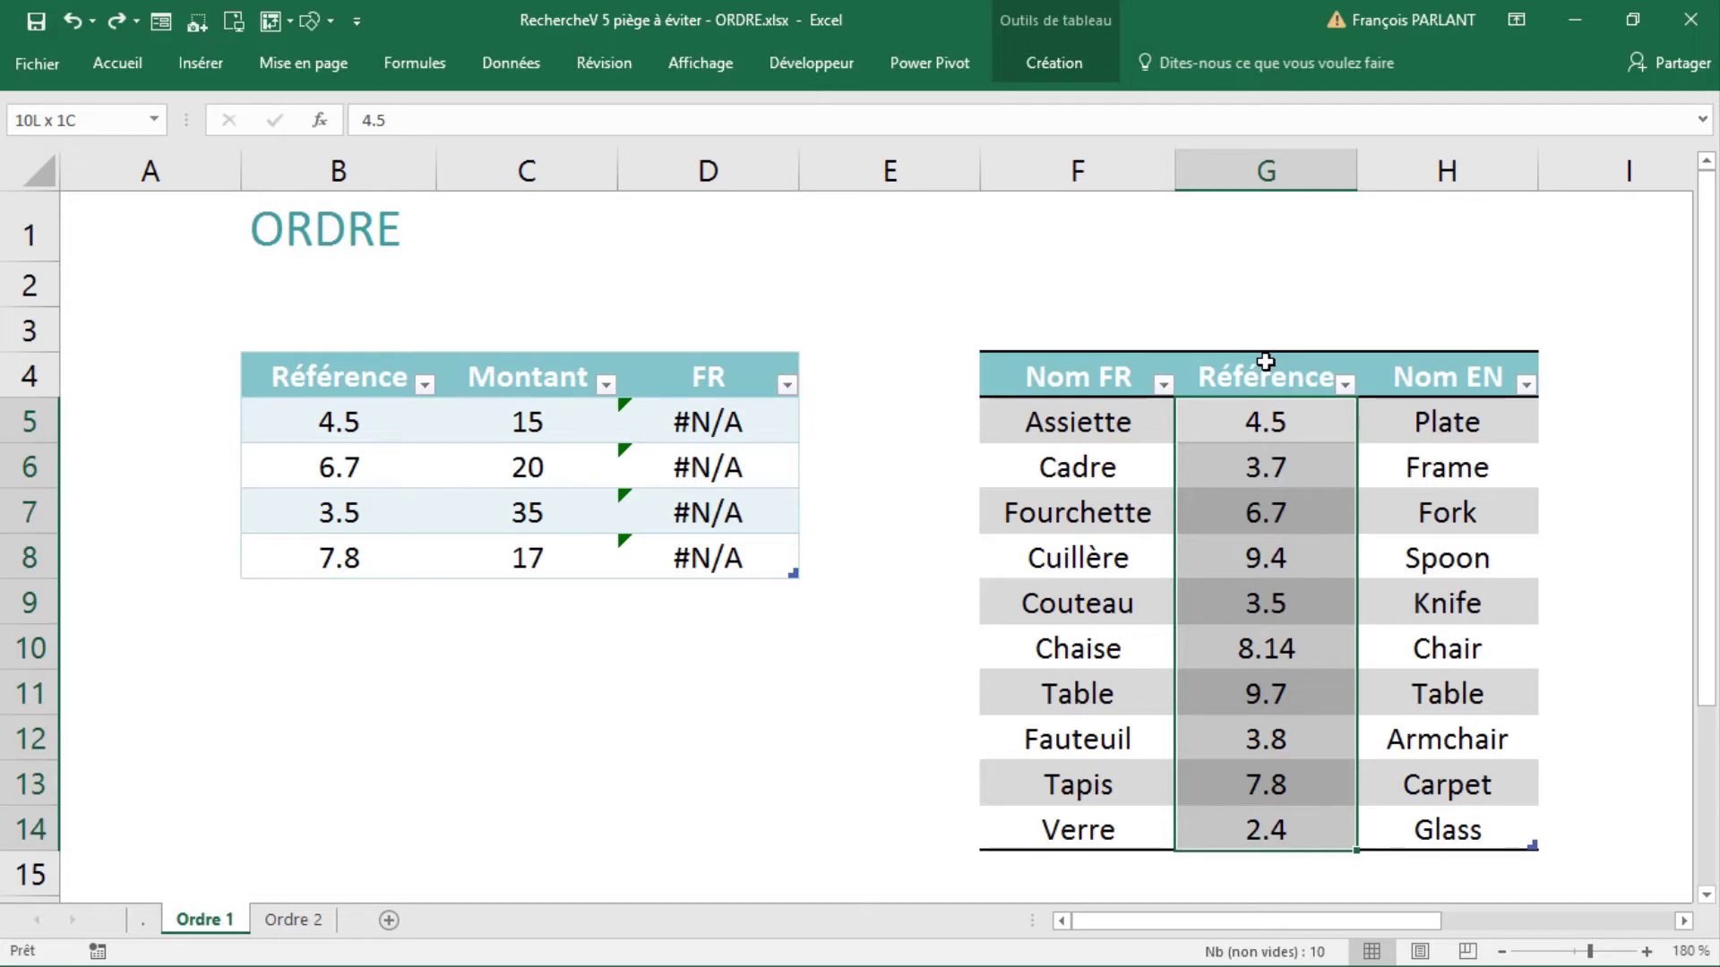
Move the Référence column before Nom FR in the Noms table, so FR returns 4.5, 6.7, 3.5, 7.8.
drag(1266, 362, 1413, 375)
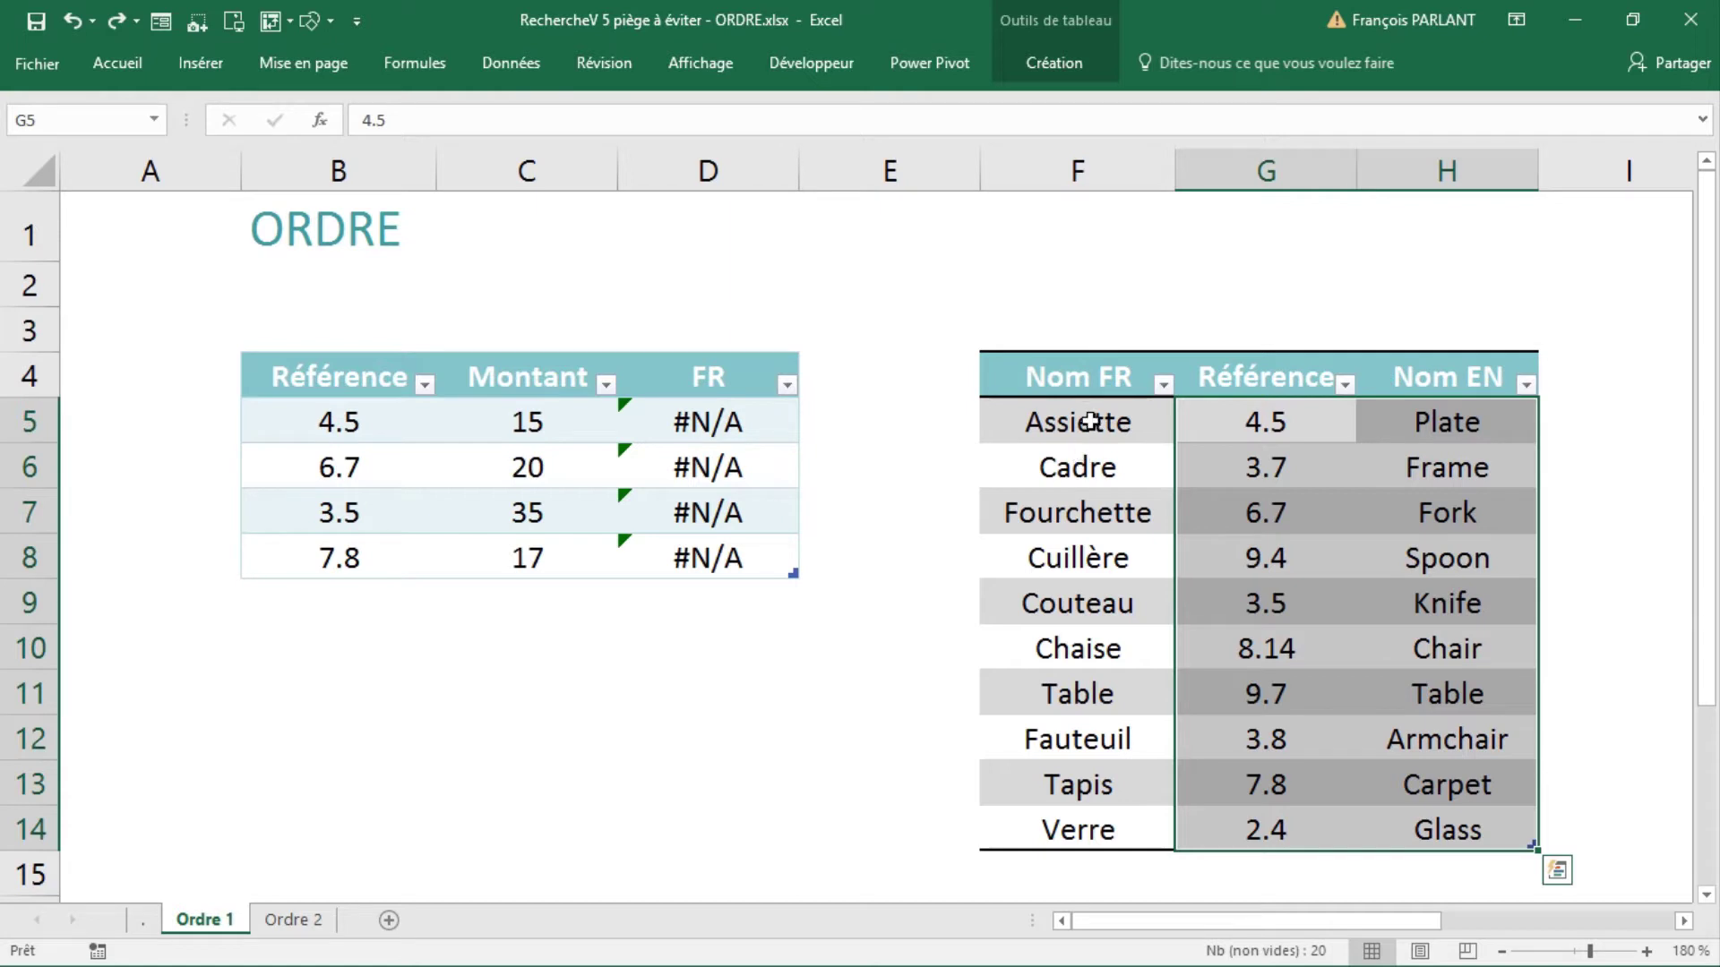
click(1091, 421)
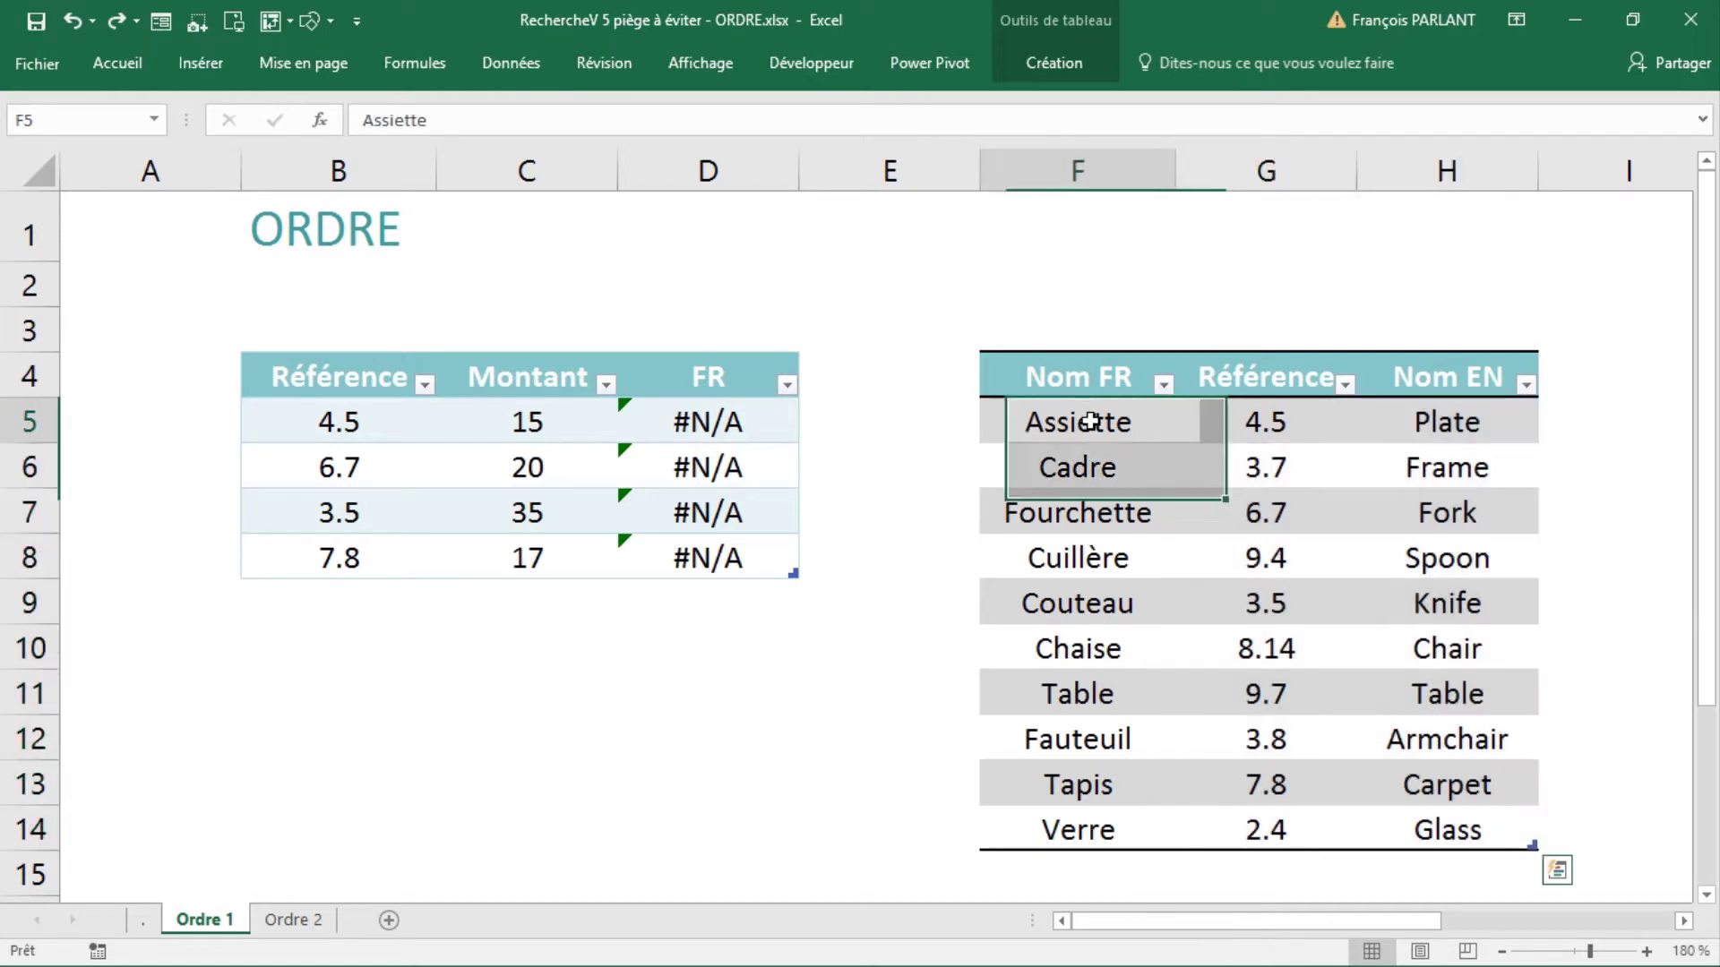
click(1254, 413)
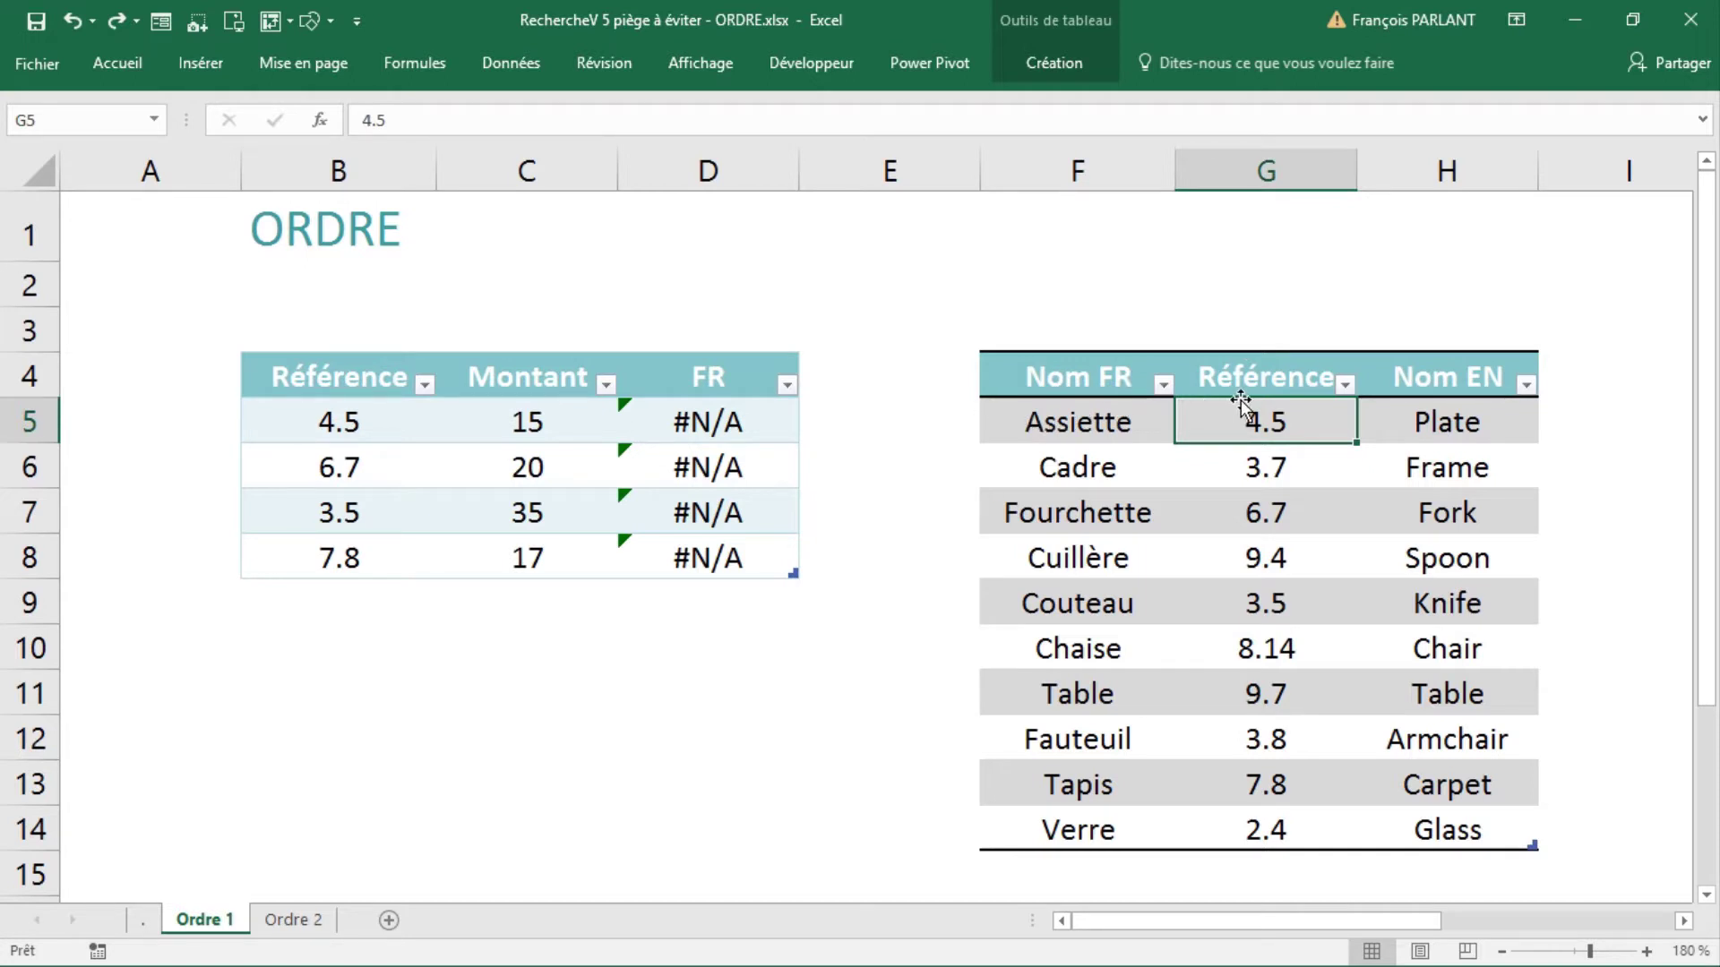
click(1238, 352)
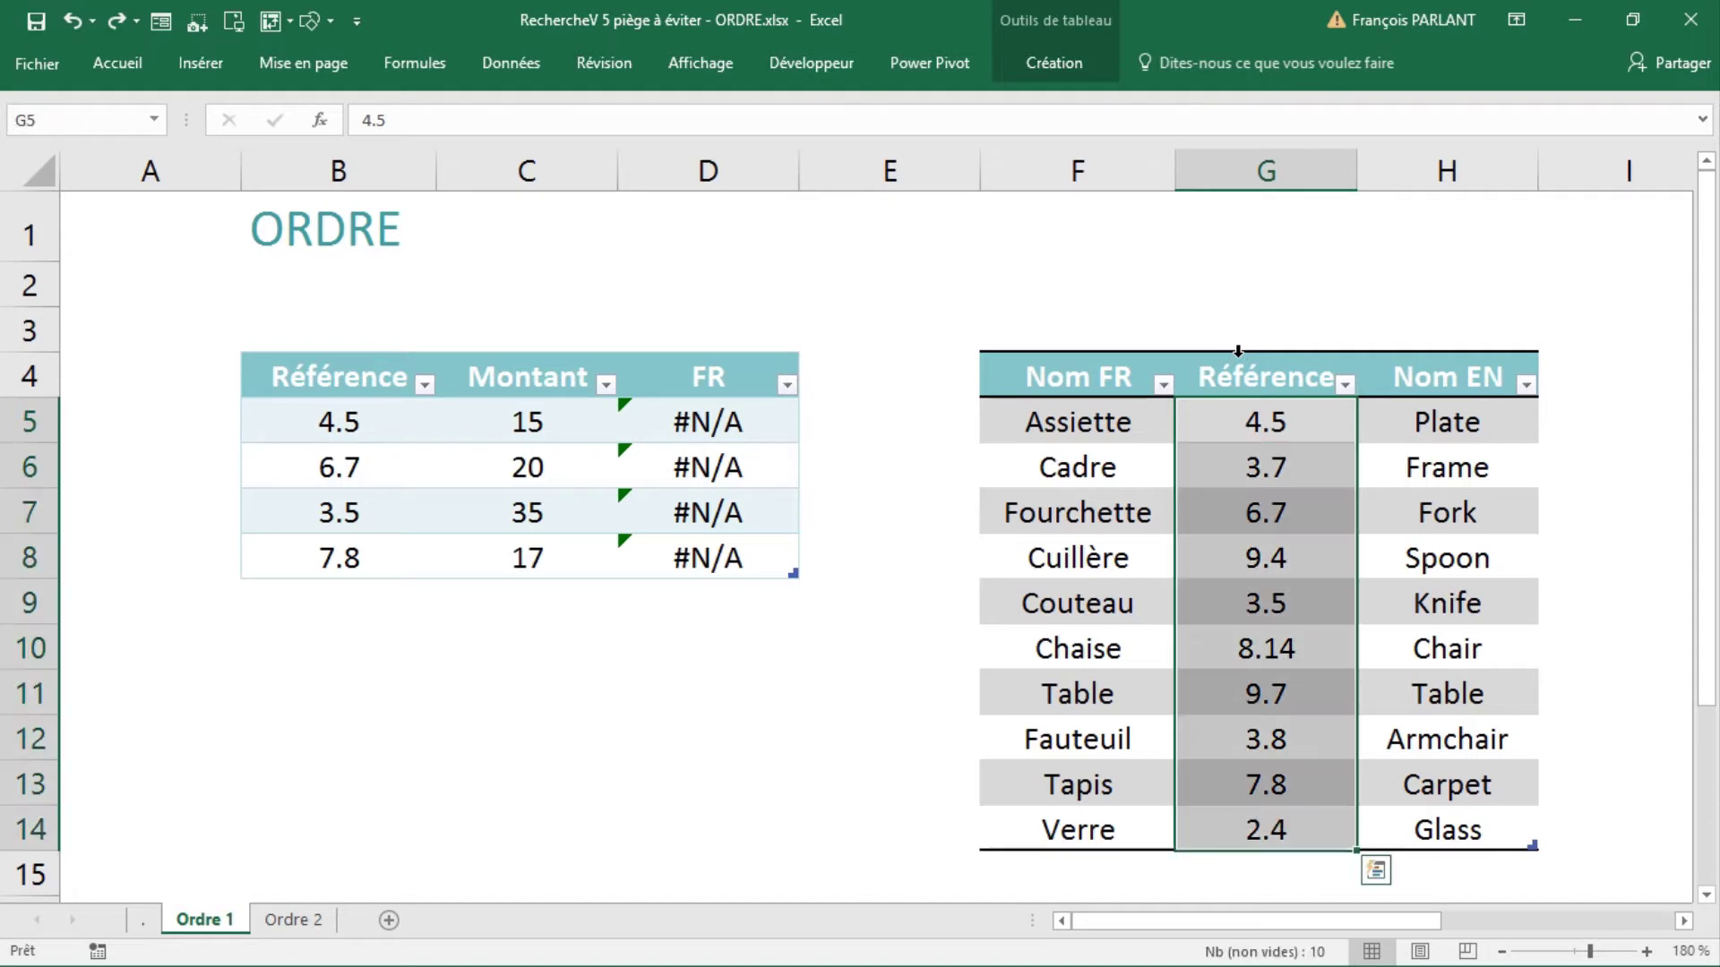
click(1237, 352)
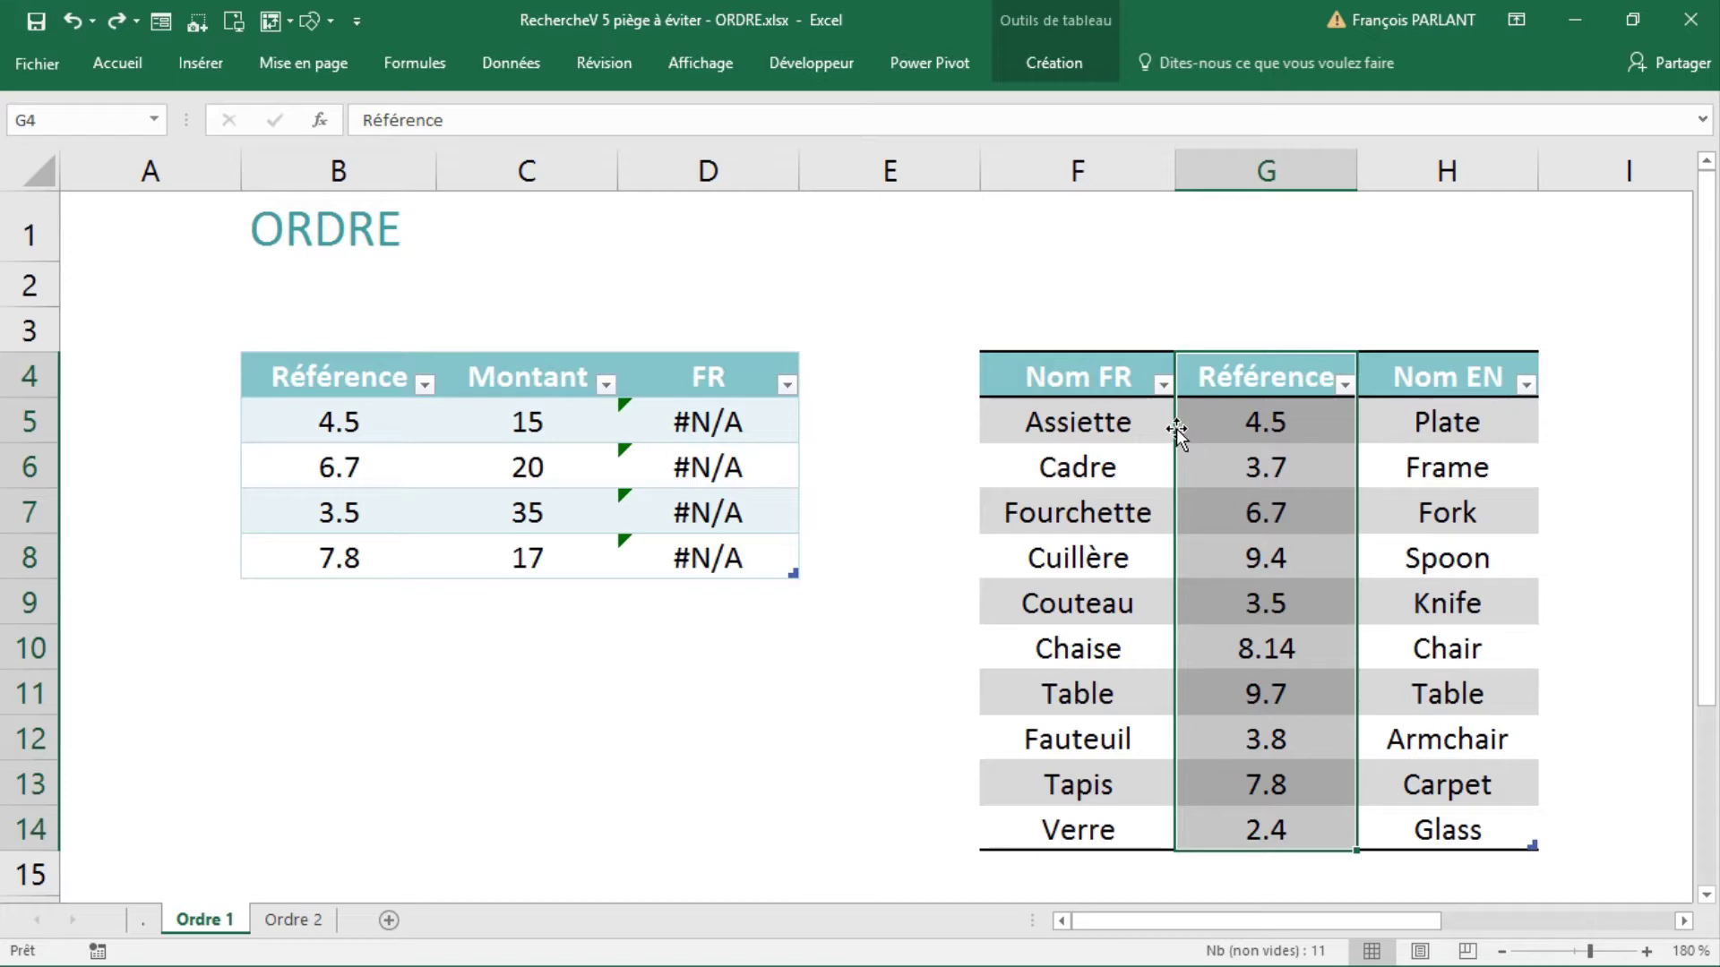
drag(1176, 431, 1024, 440)
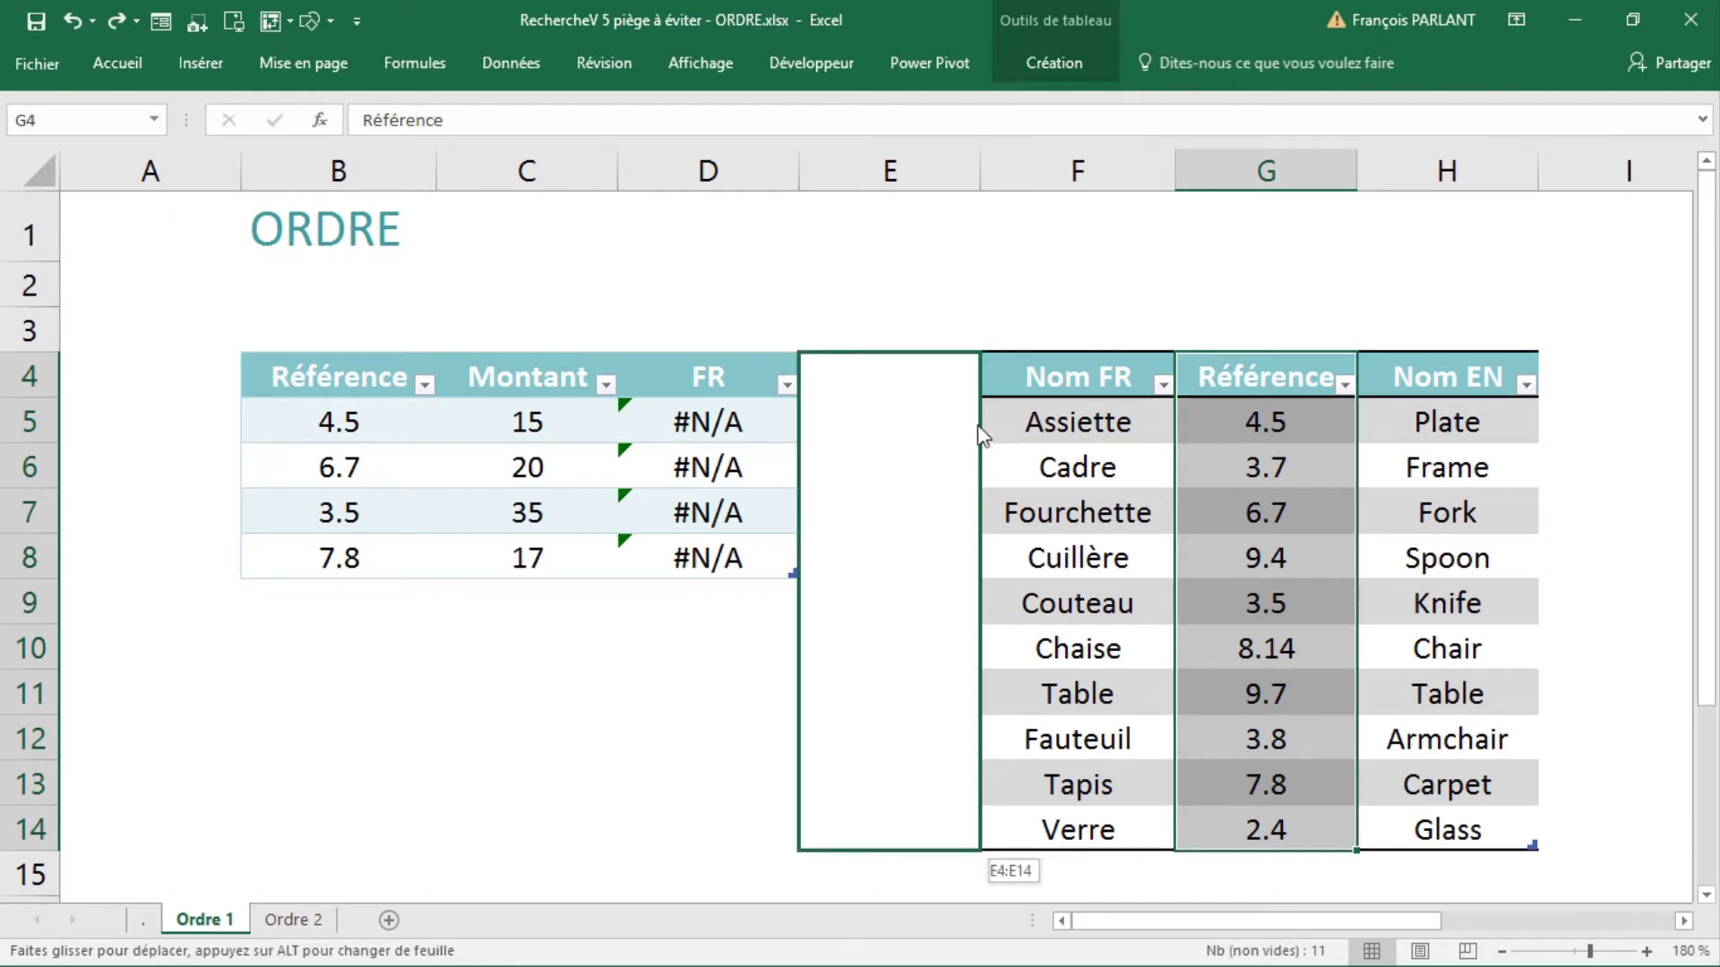
drag(1018, 432, 981, 426)
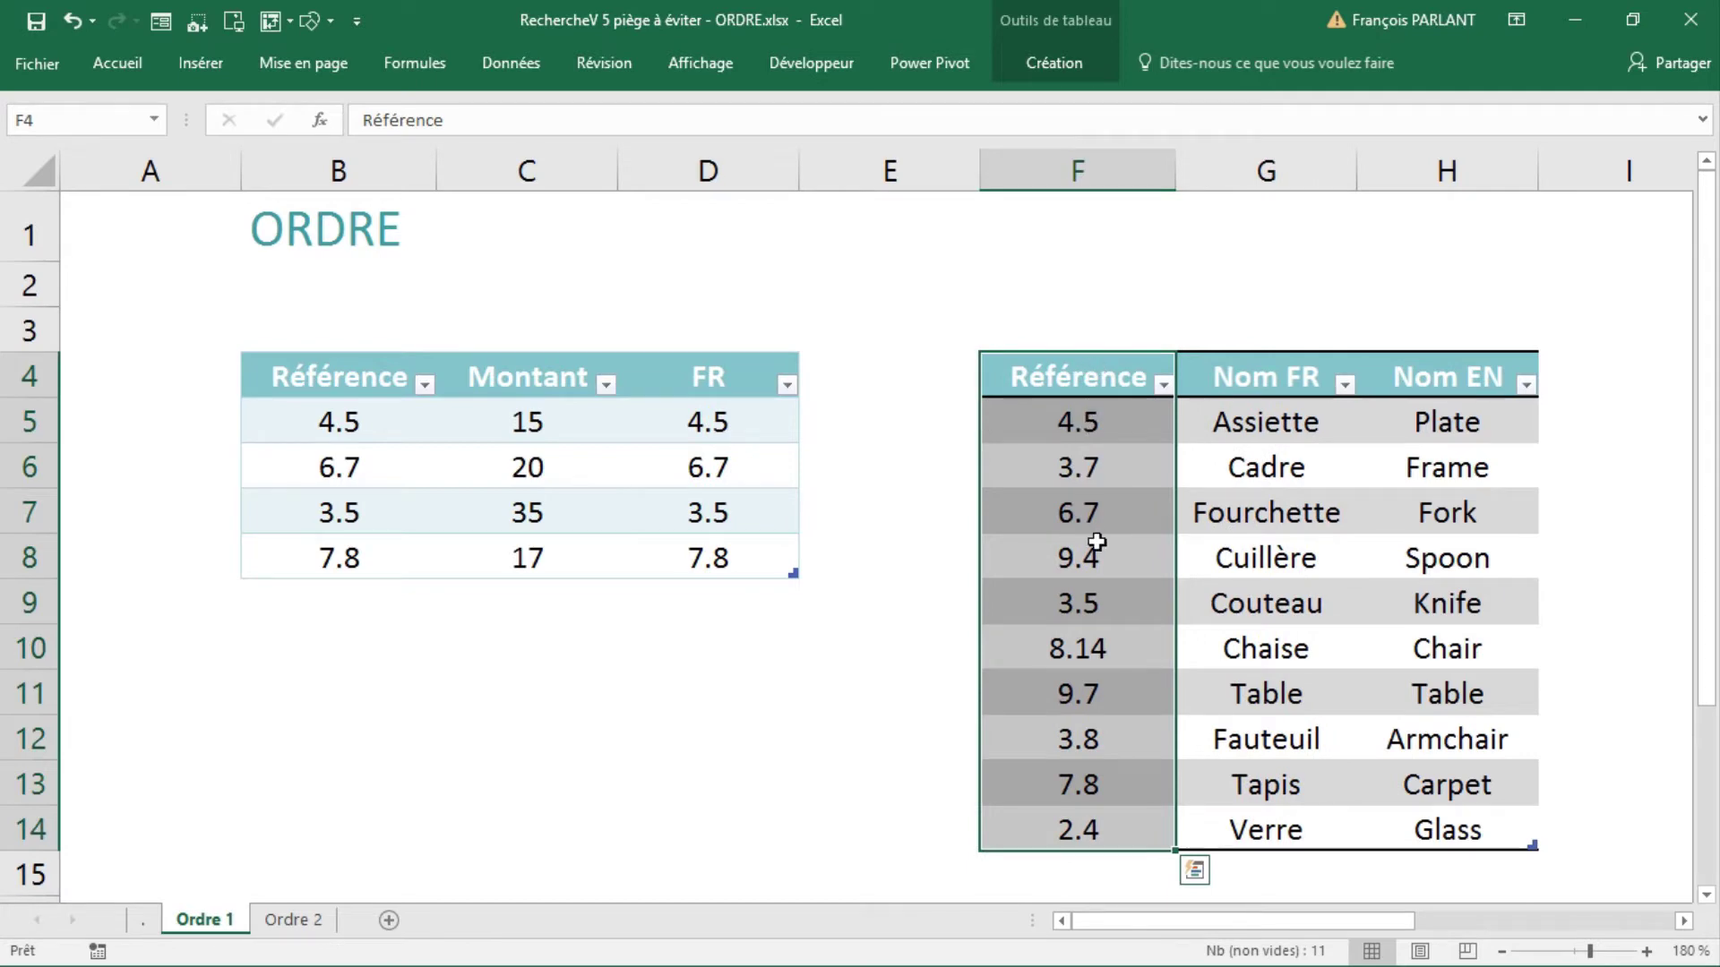
click(732, 426)
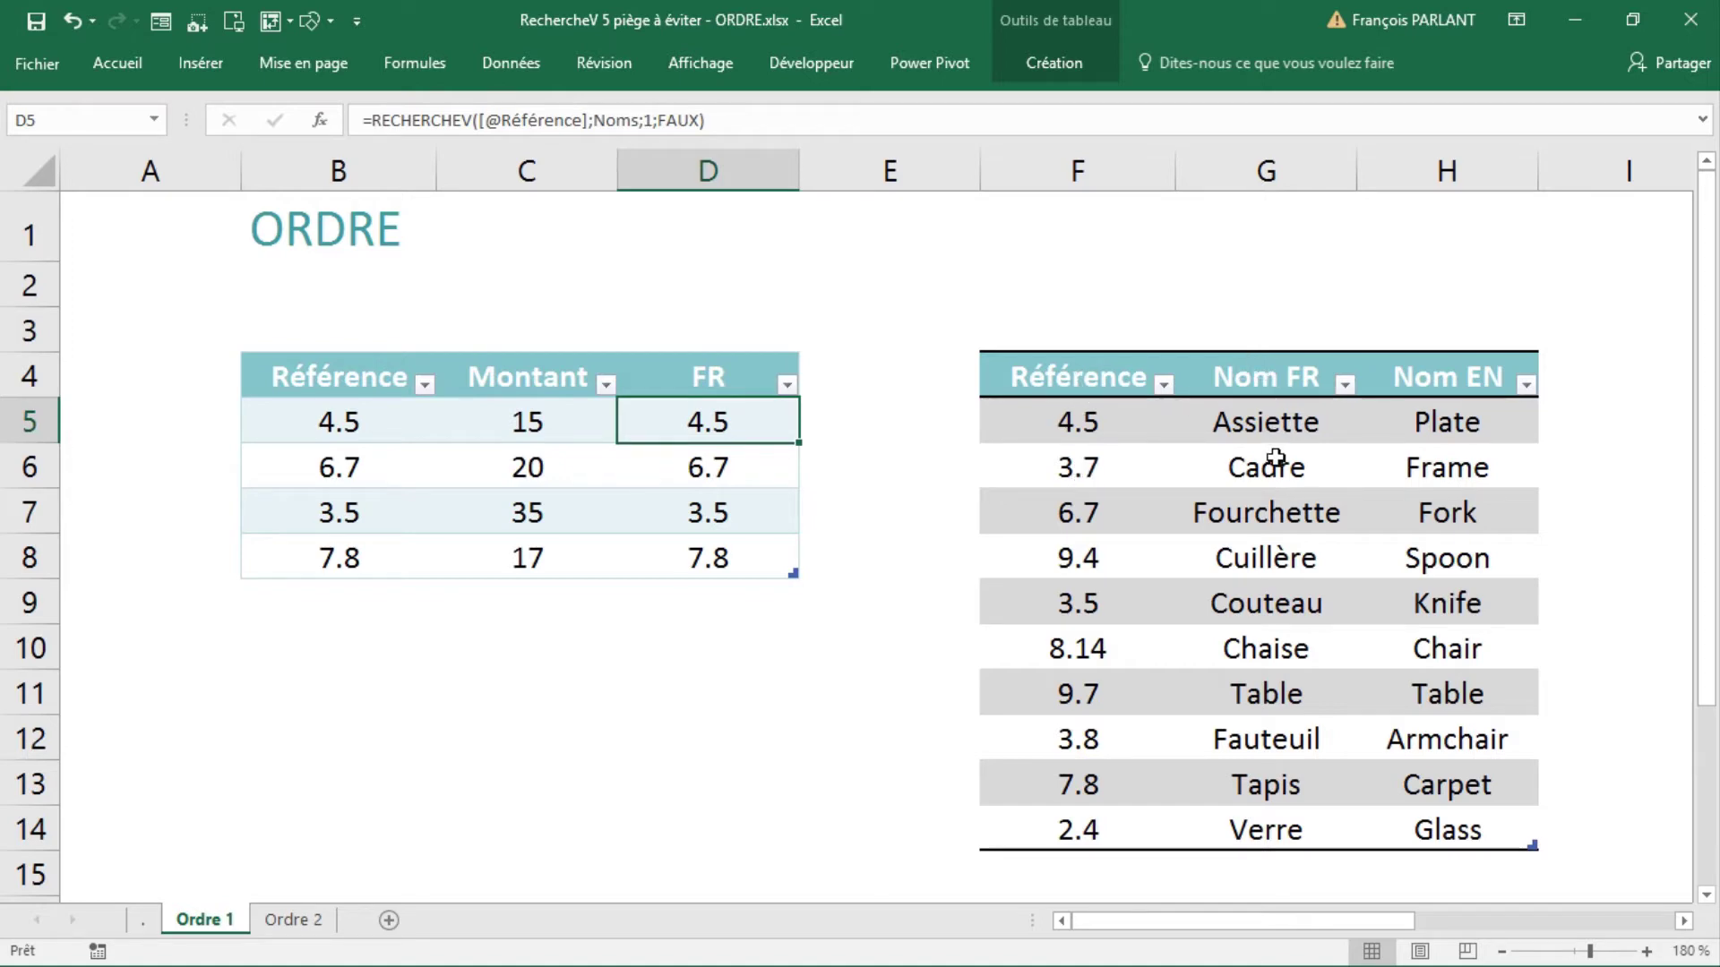
Undo the column move and insert an empty Colonne1 table column to the left of Nom FR.
key(ctrl+z)
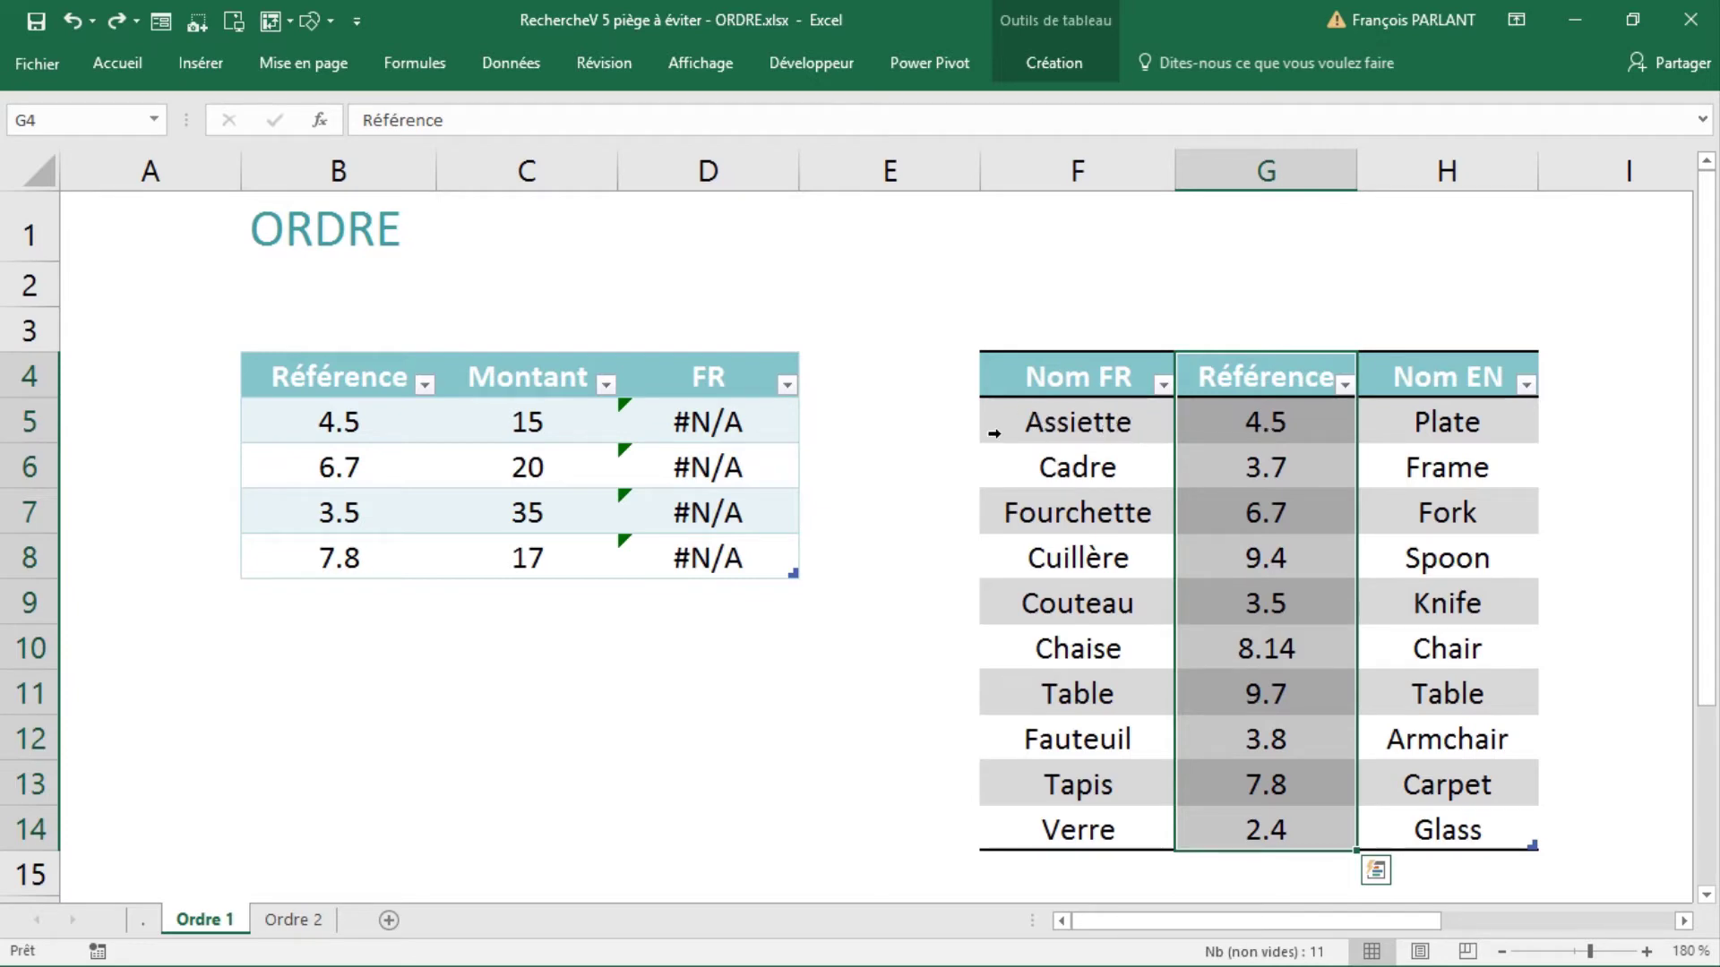
click(1075, 416)
right_click(1075, 417)
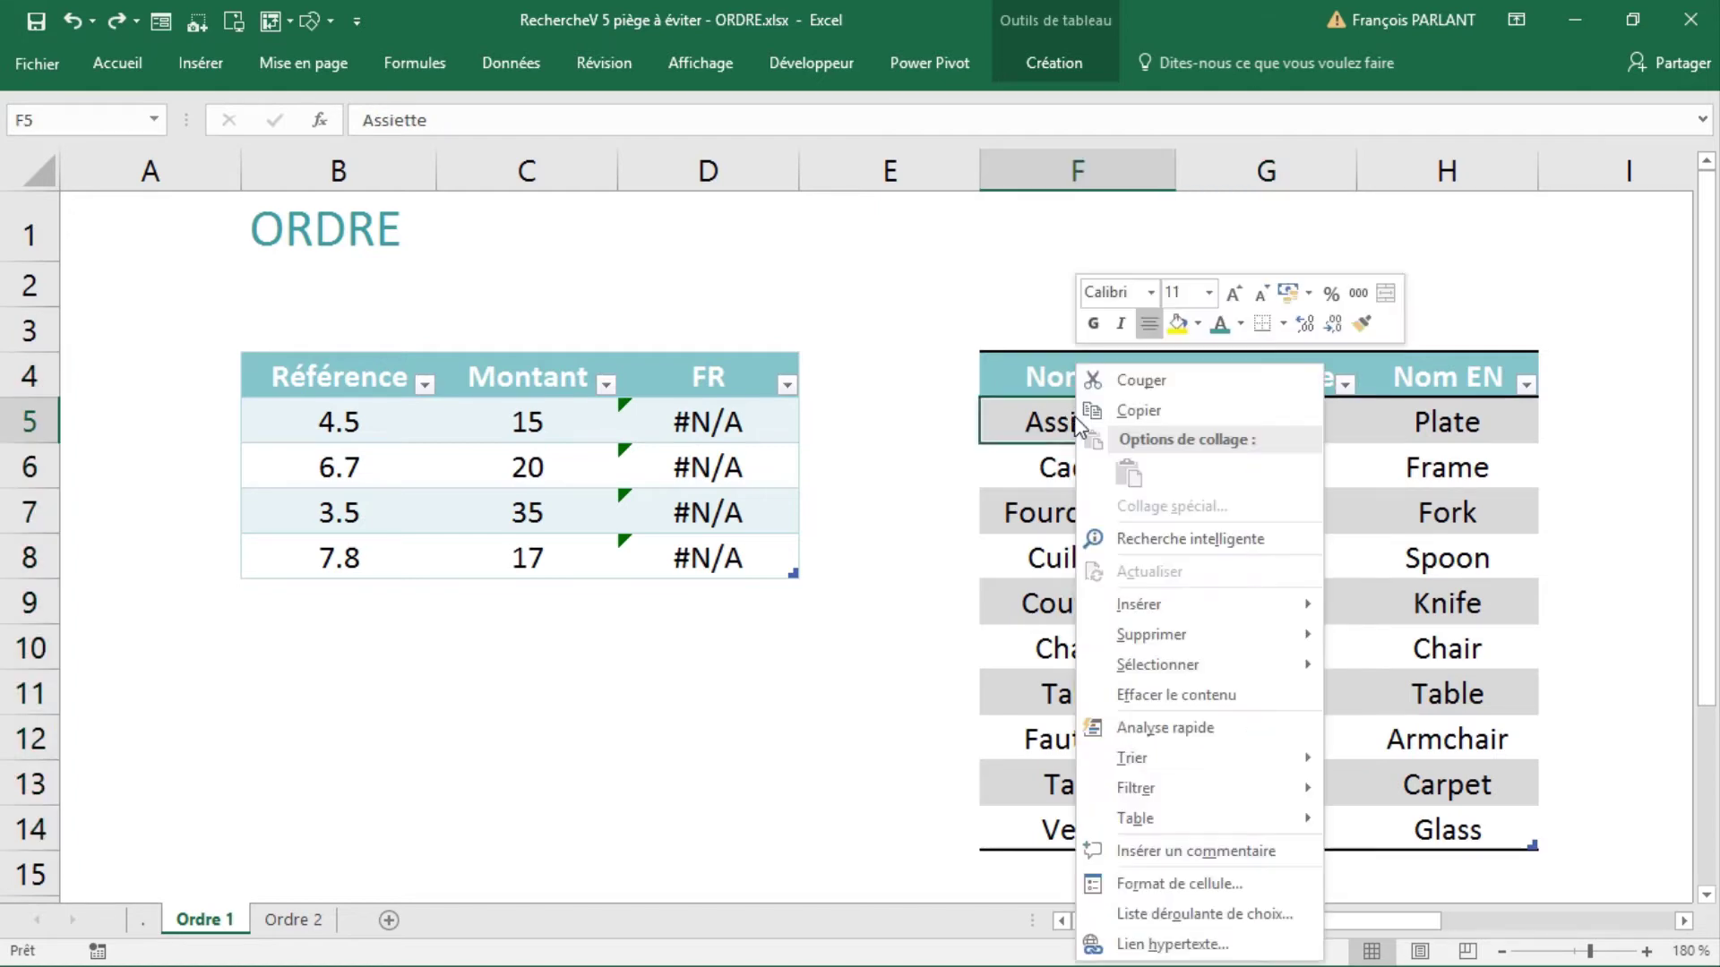
mouse_move(1137, 605)
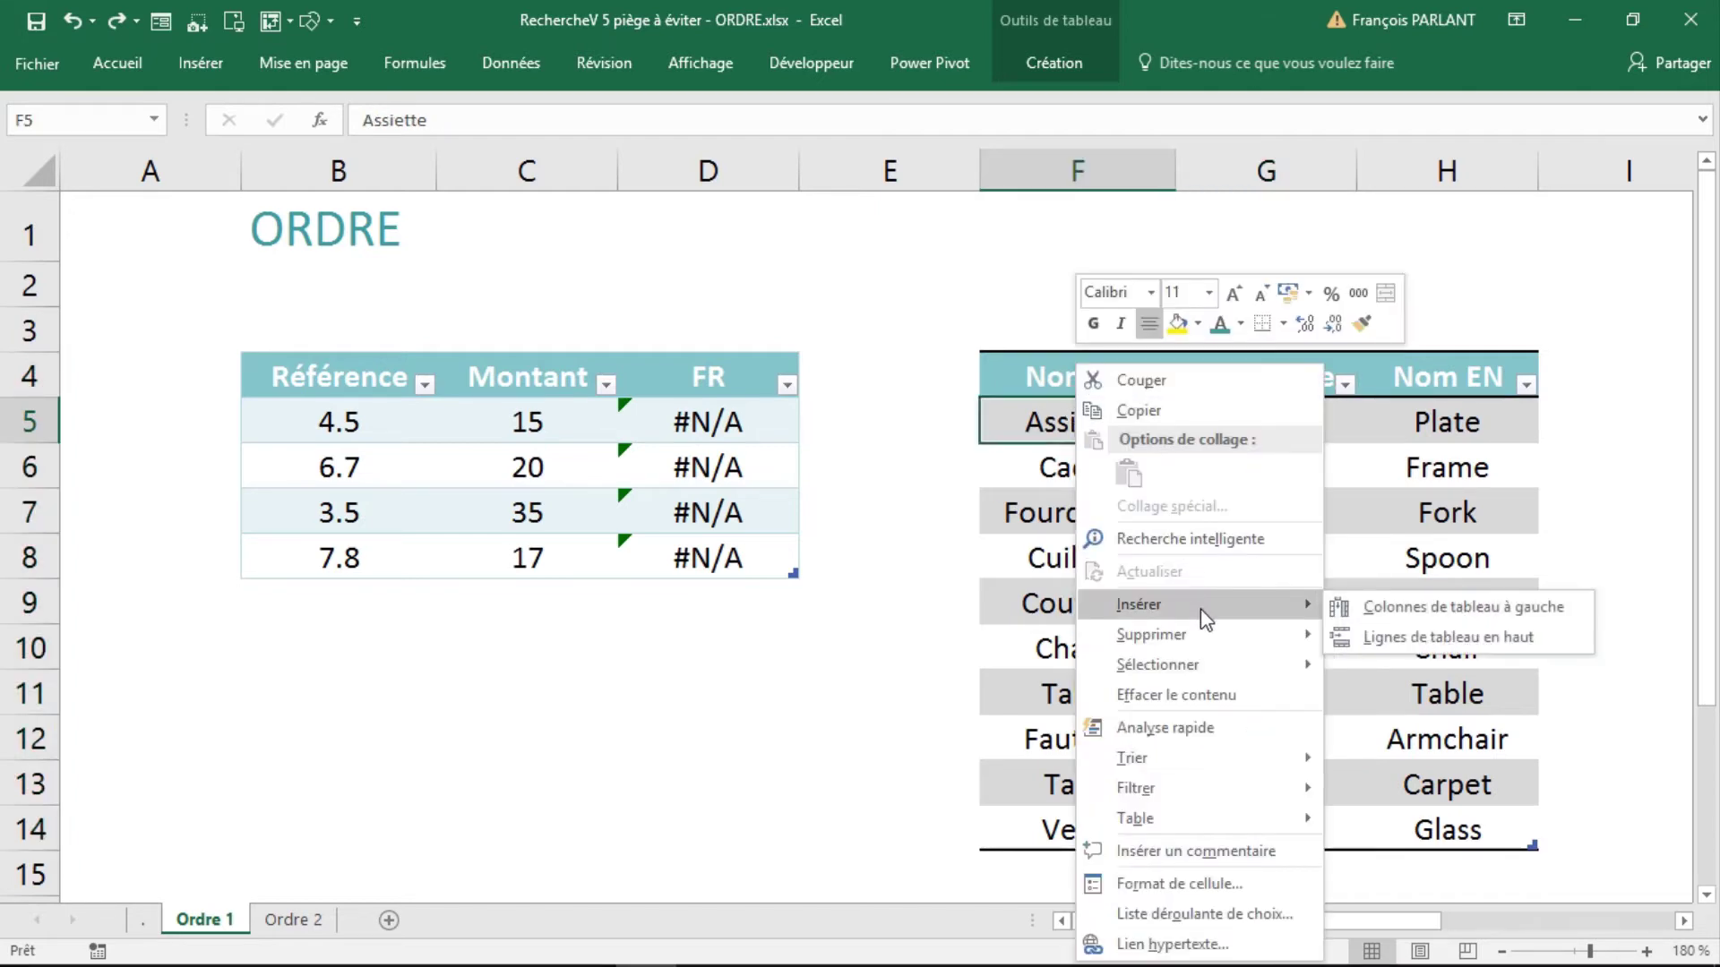
click(1362, 606)
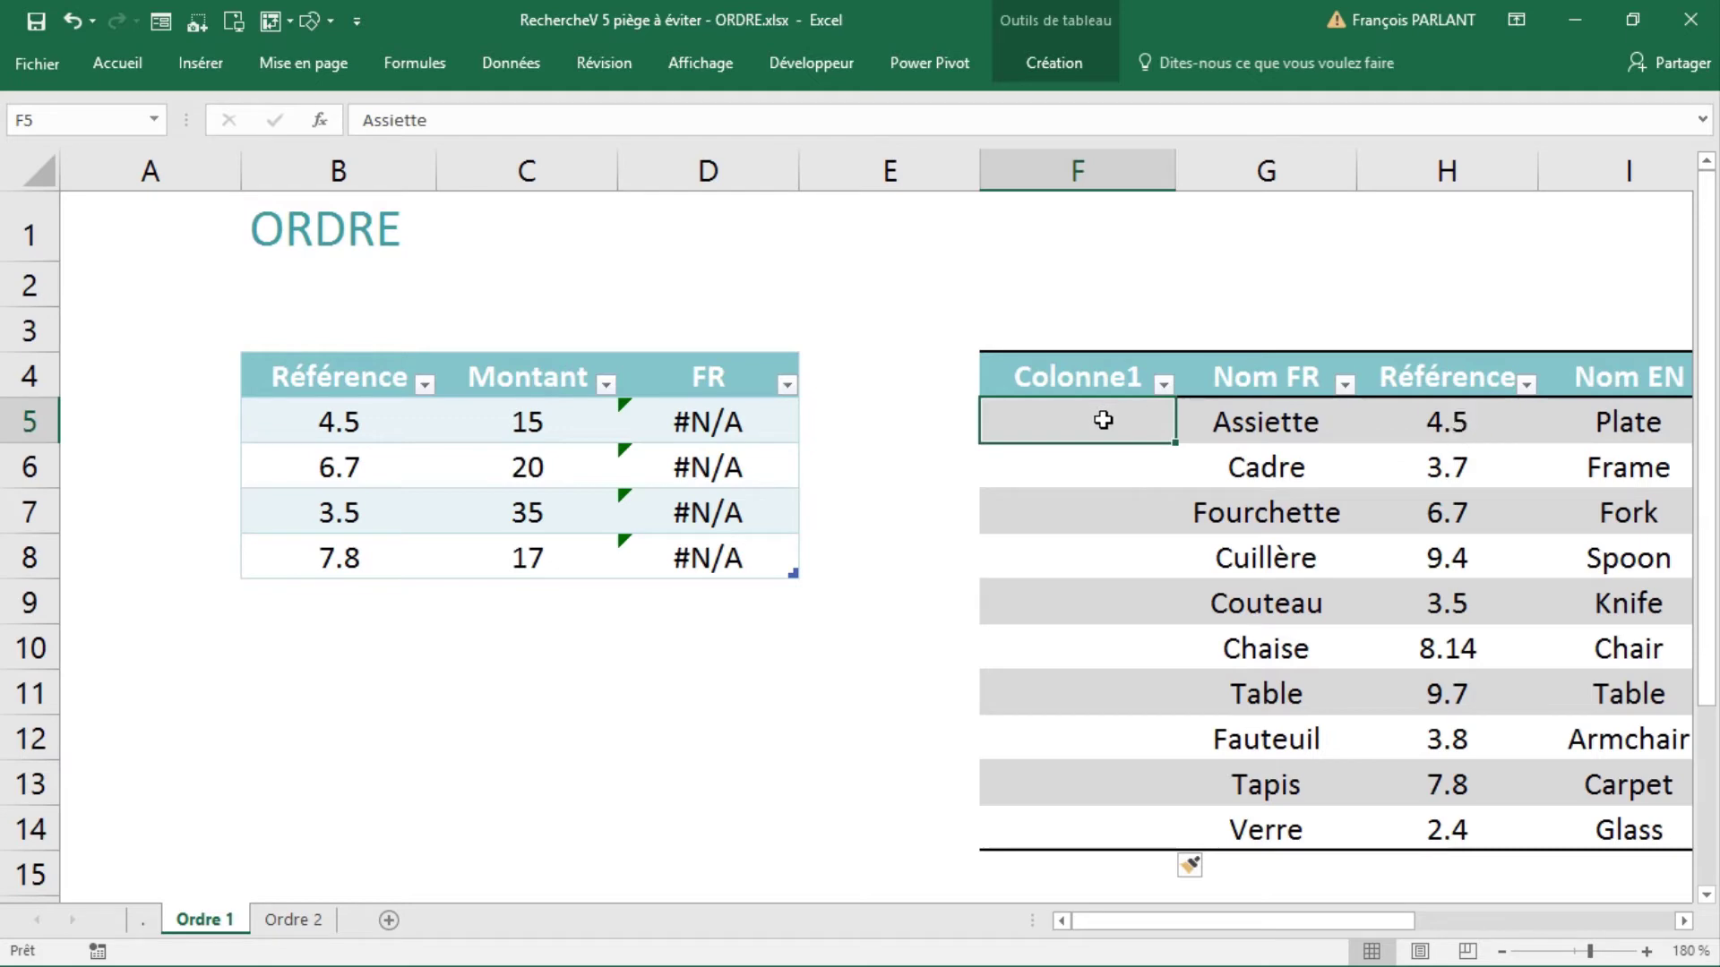
text(=)
click(1418, 418)
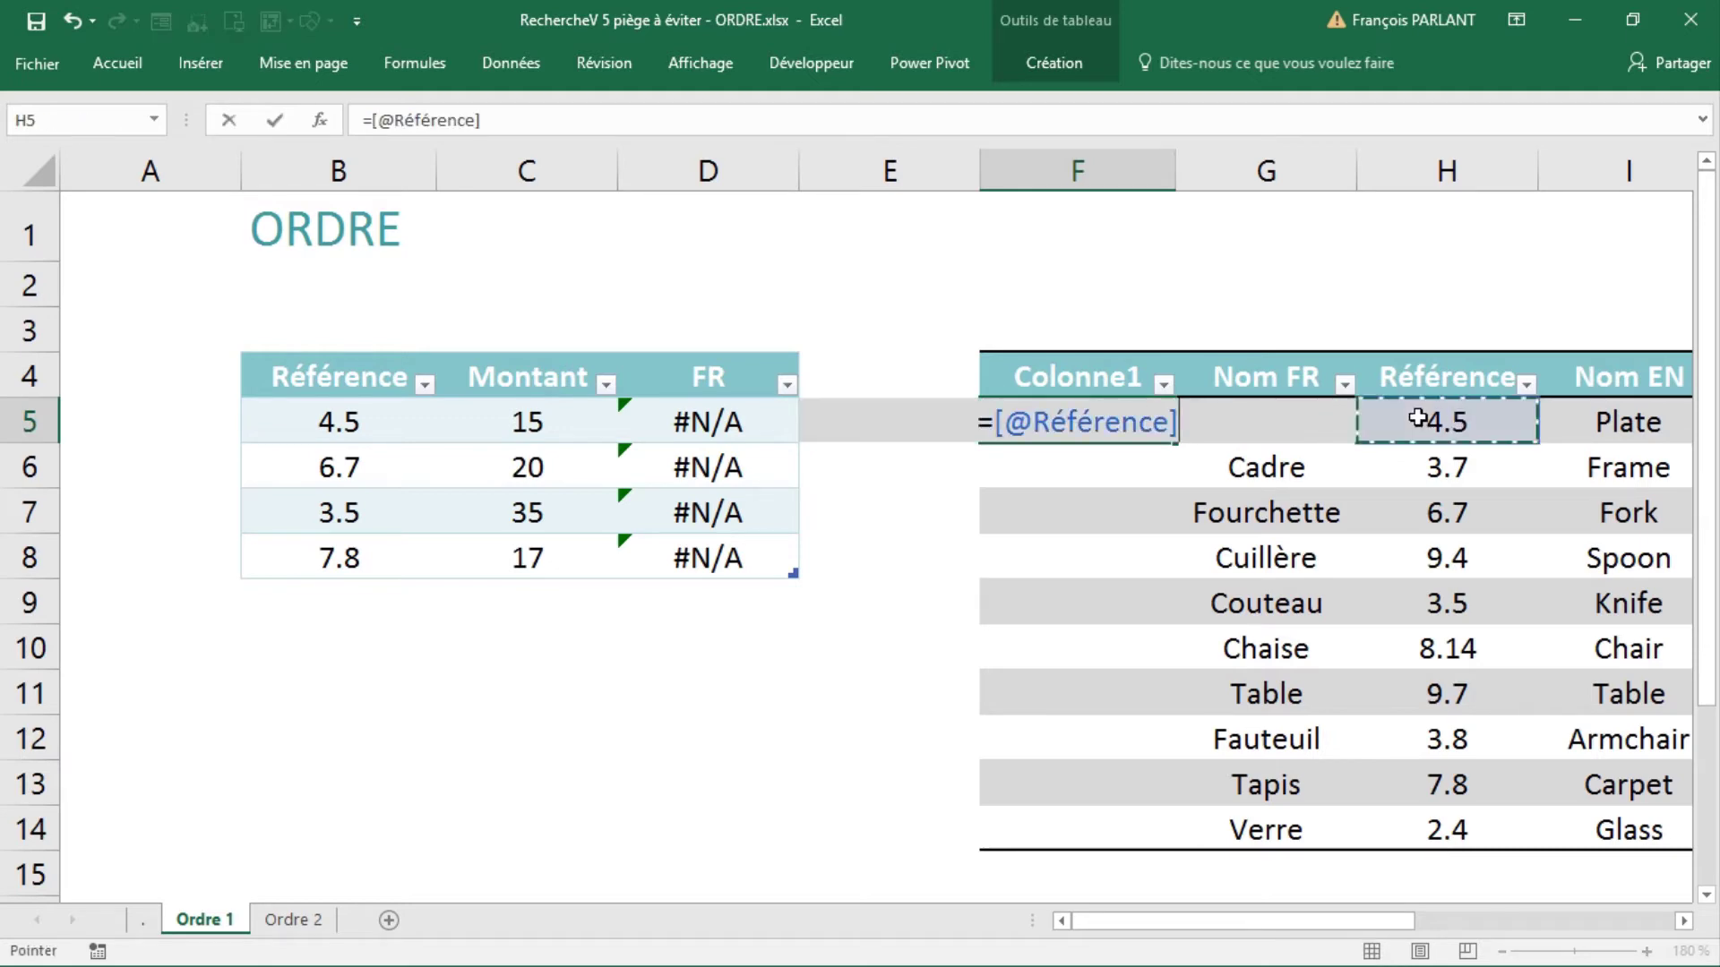
key(Tab)
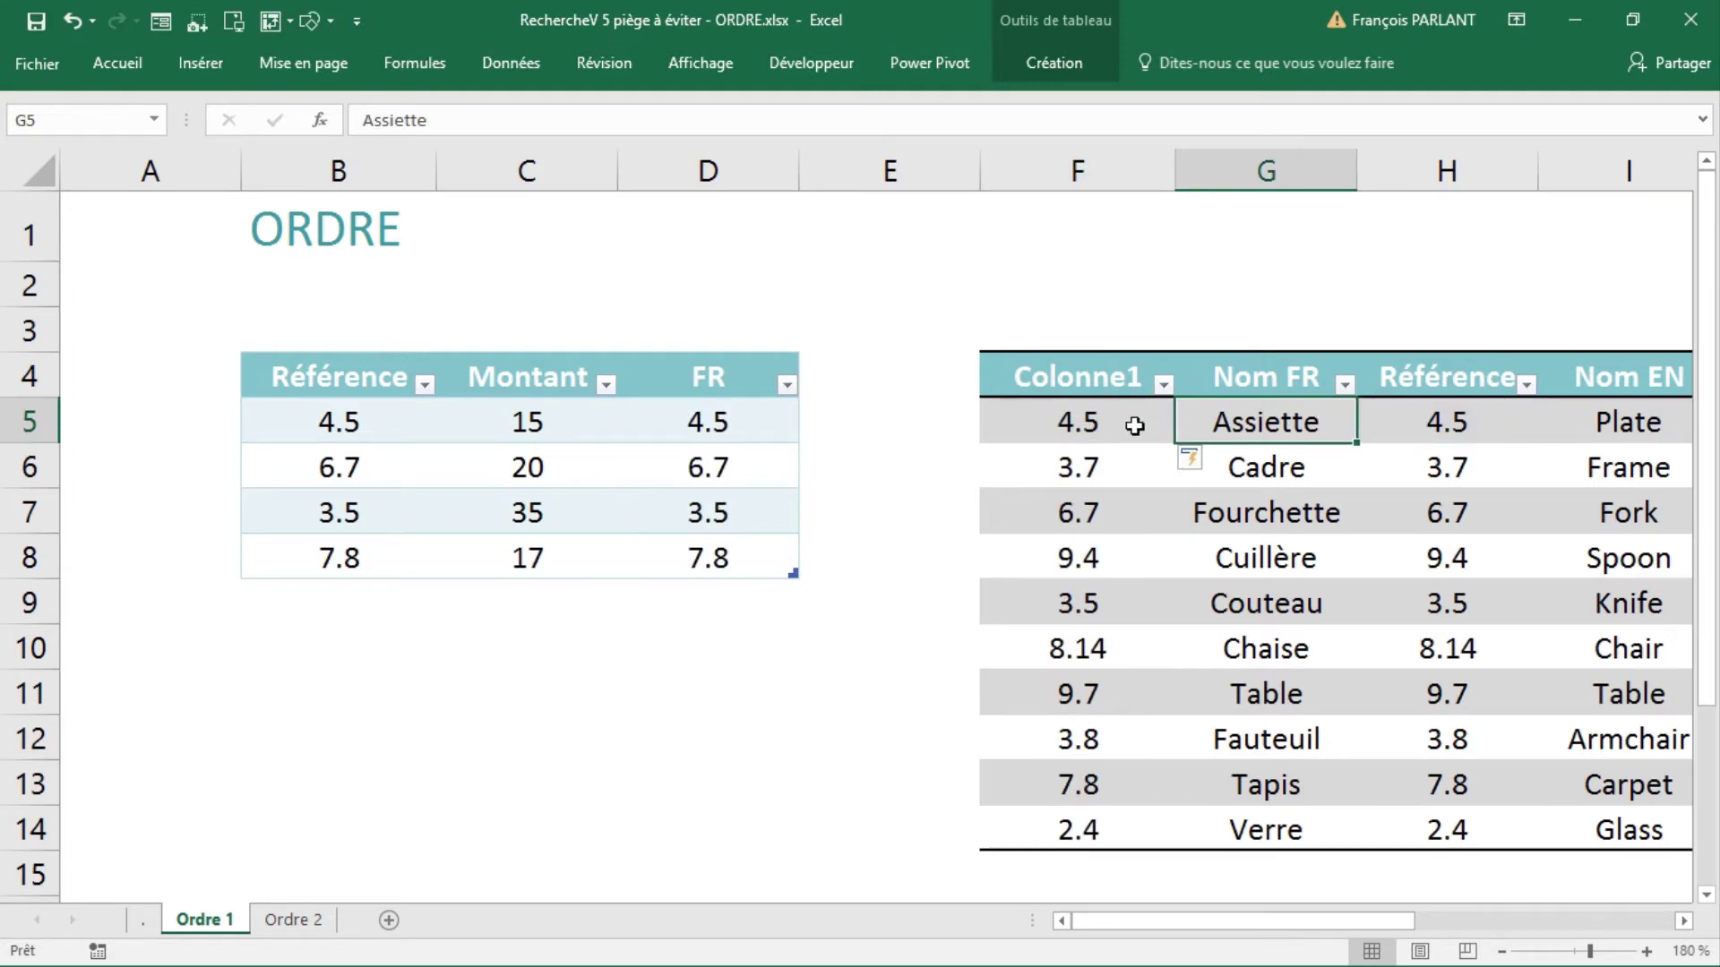
click(704, 424)
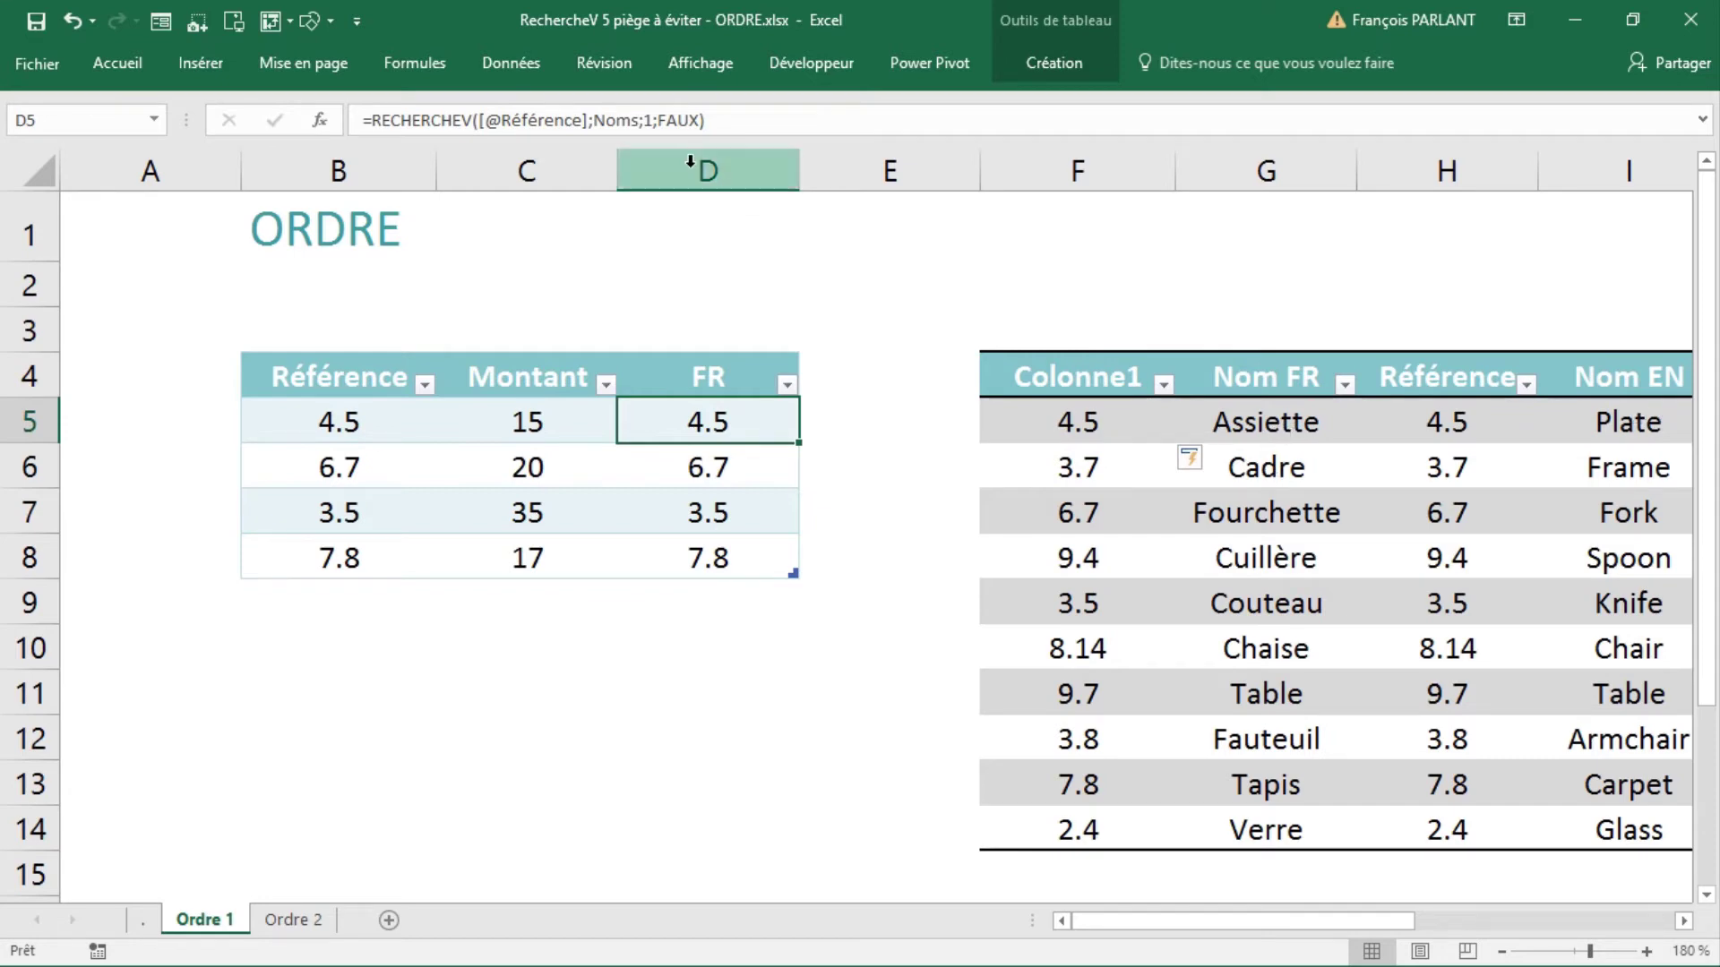
Change D5's RECHERCHEV column index from 1 to 2 to return the French names, then view Ordre 2.
click(648, 121)
key(BackSpace)
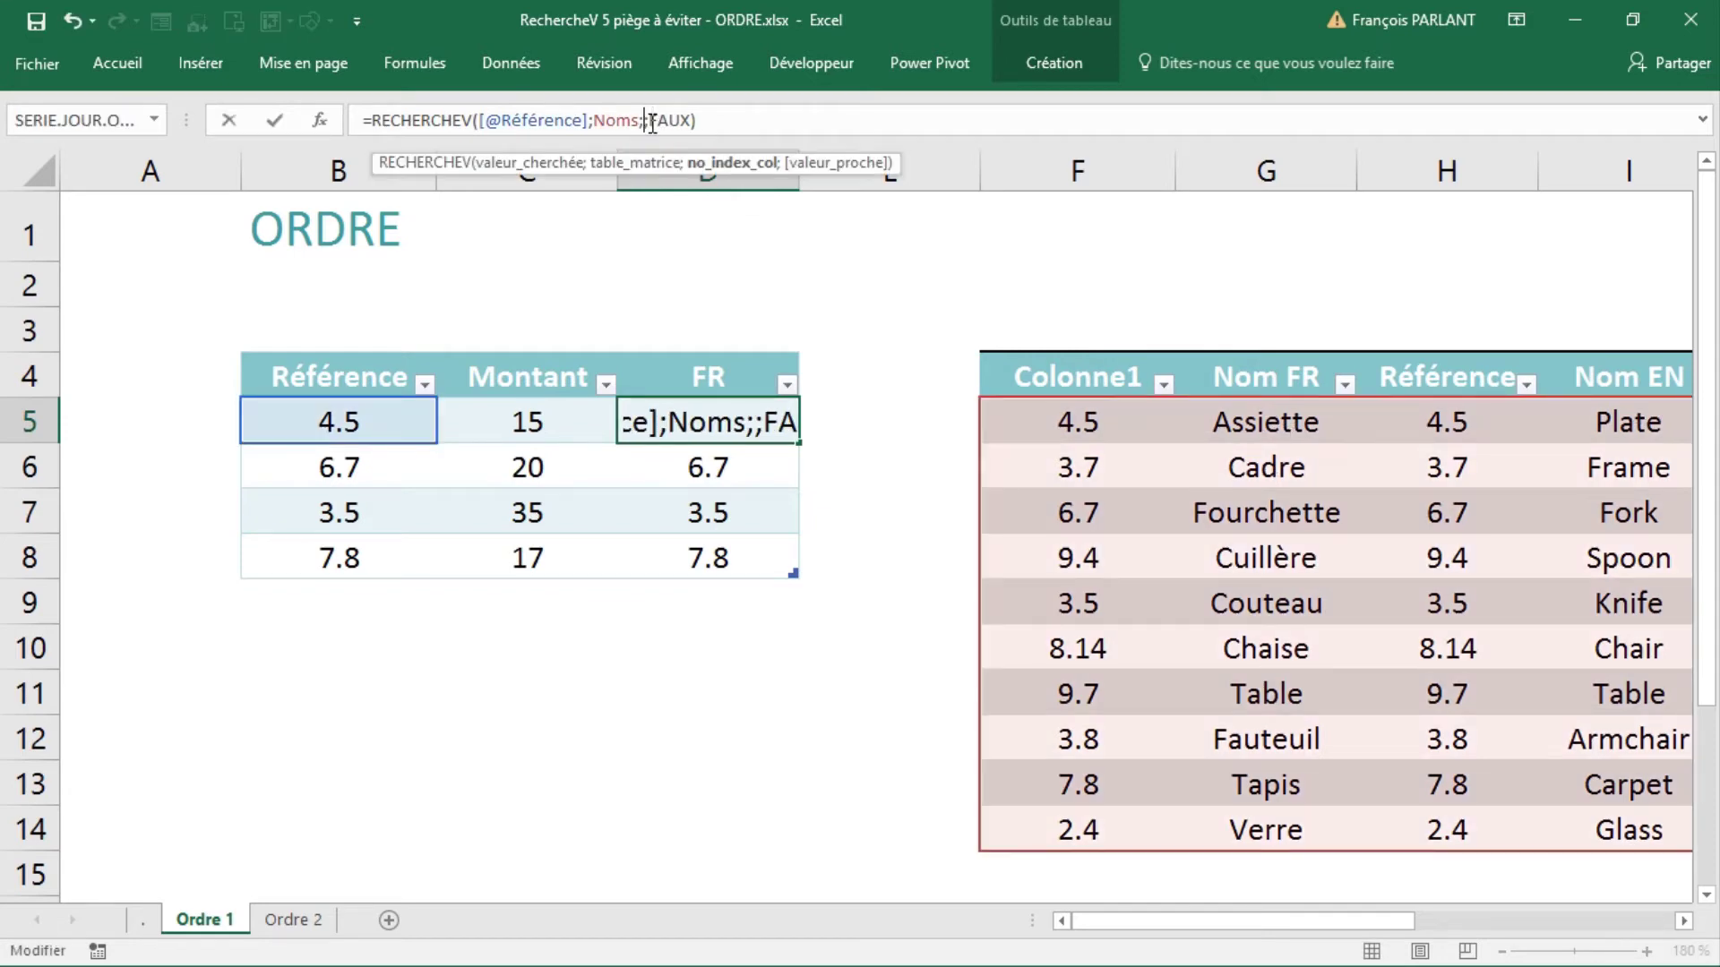
text(2)
key(Return)
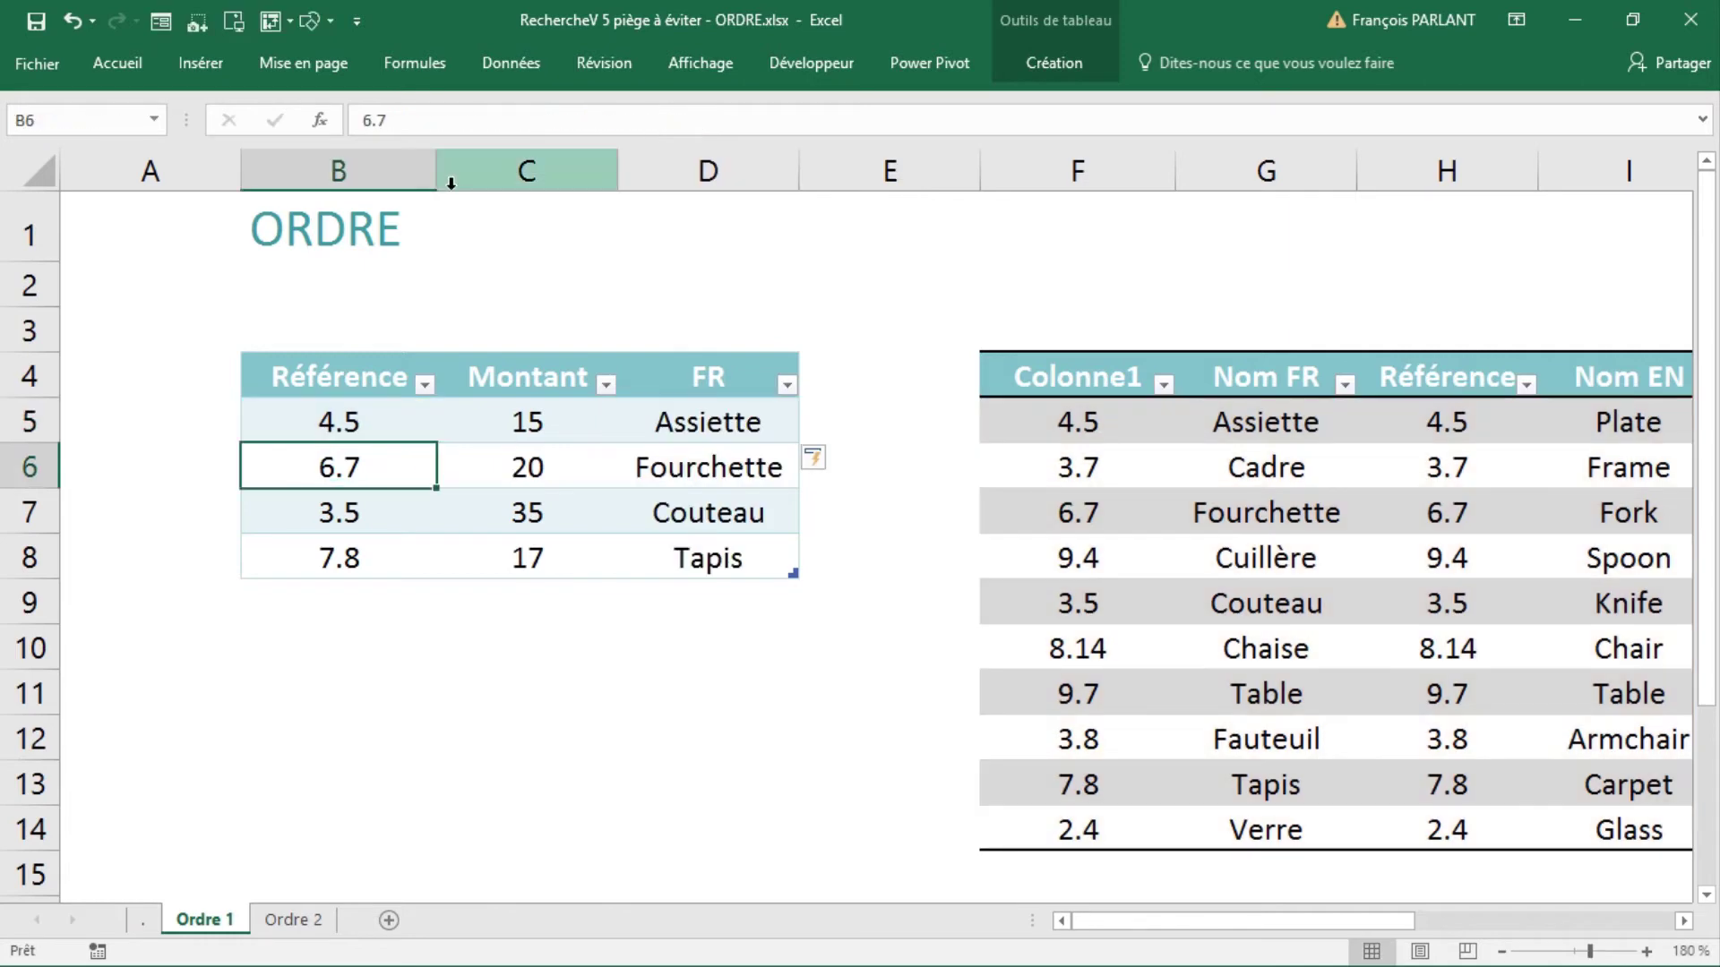
click(289, 922)
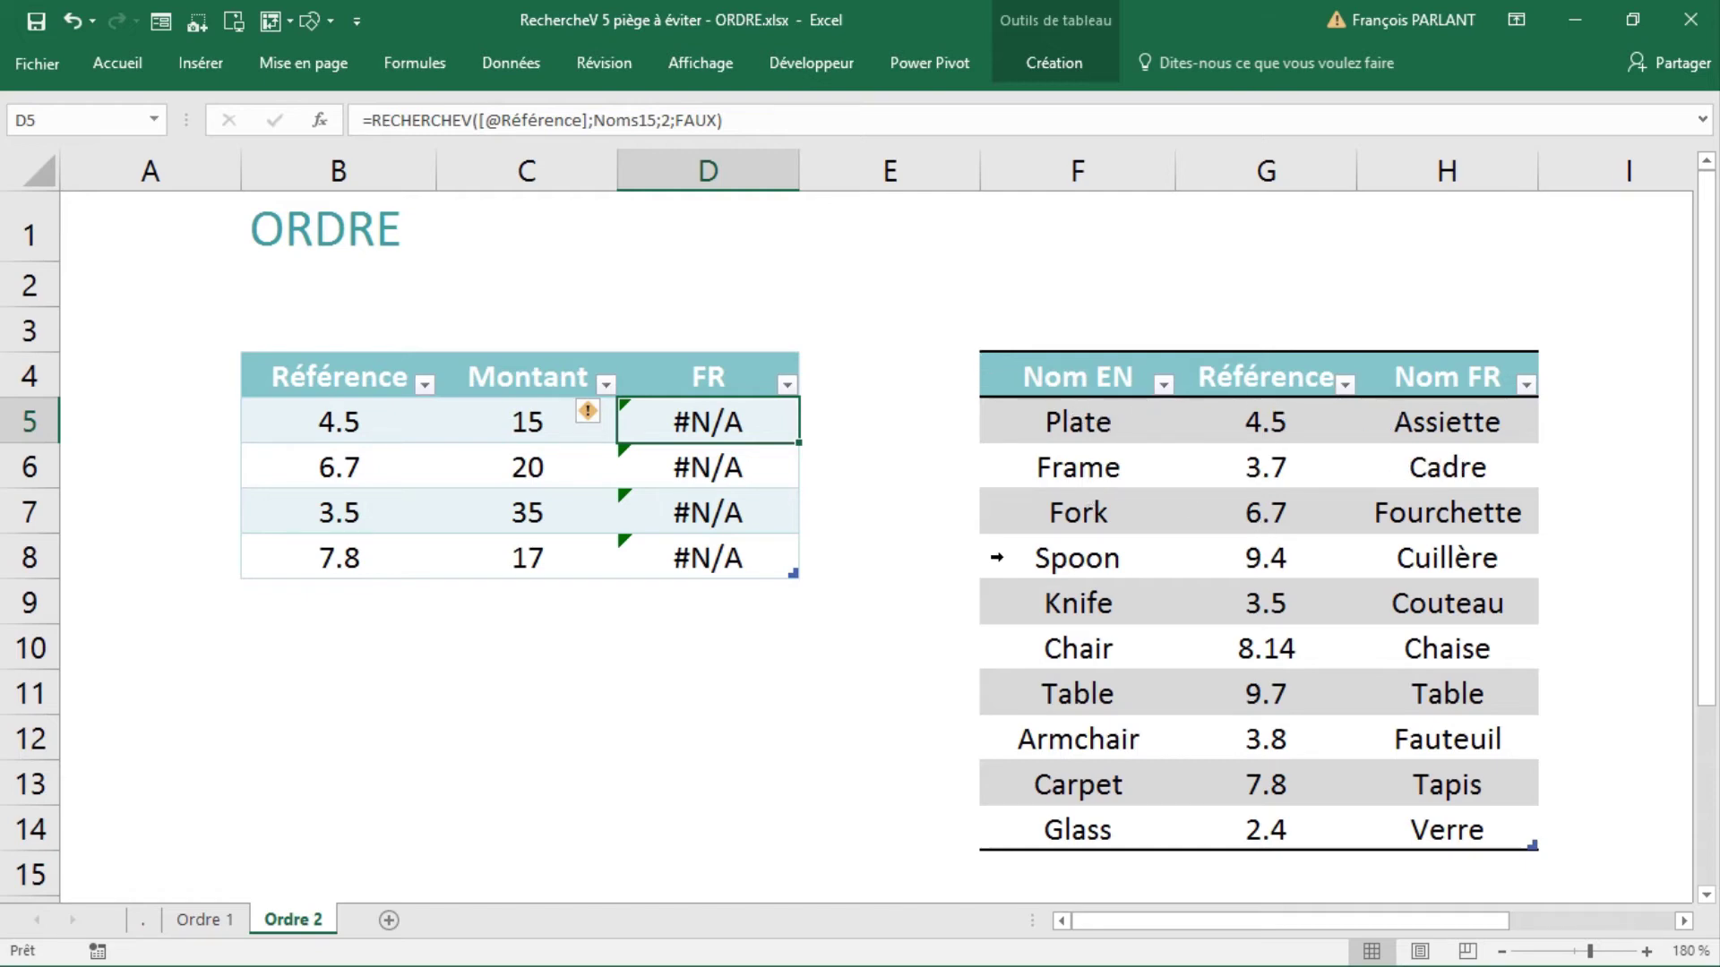
Change the Ordre 2 FR formula's column index from 2 to 3, which still returns #N/A.
click(670, 122)
key(BackSpace)
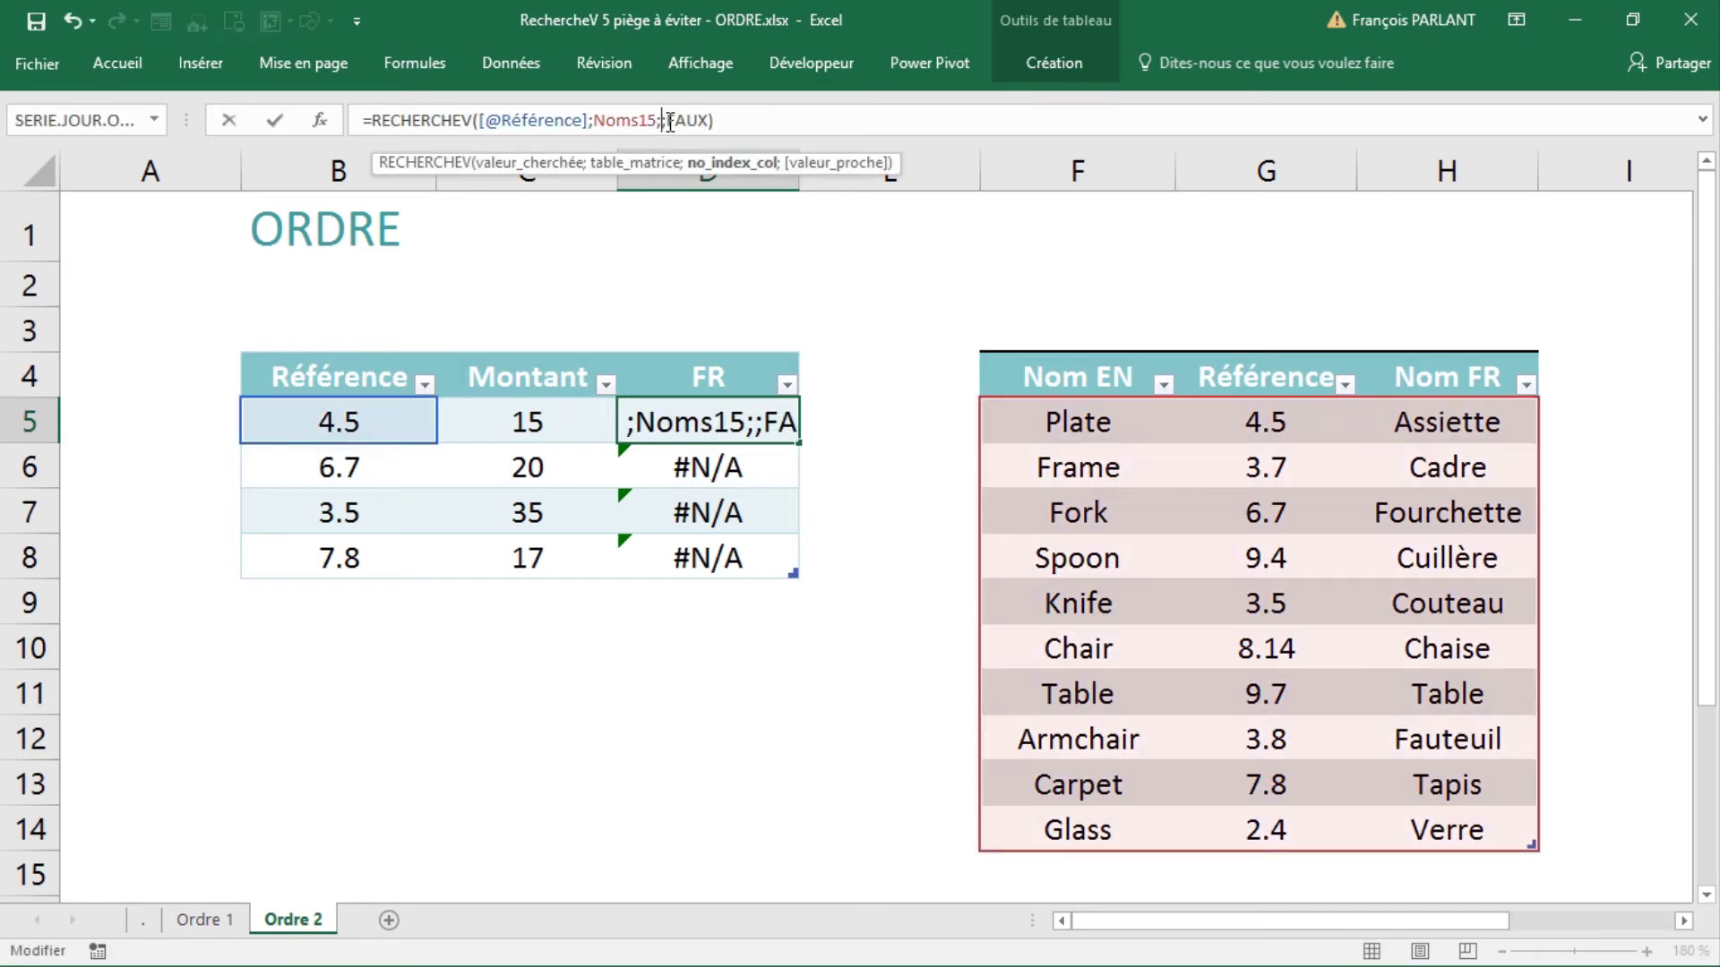
text(3)
key(Return)
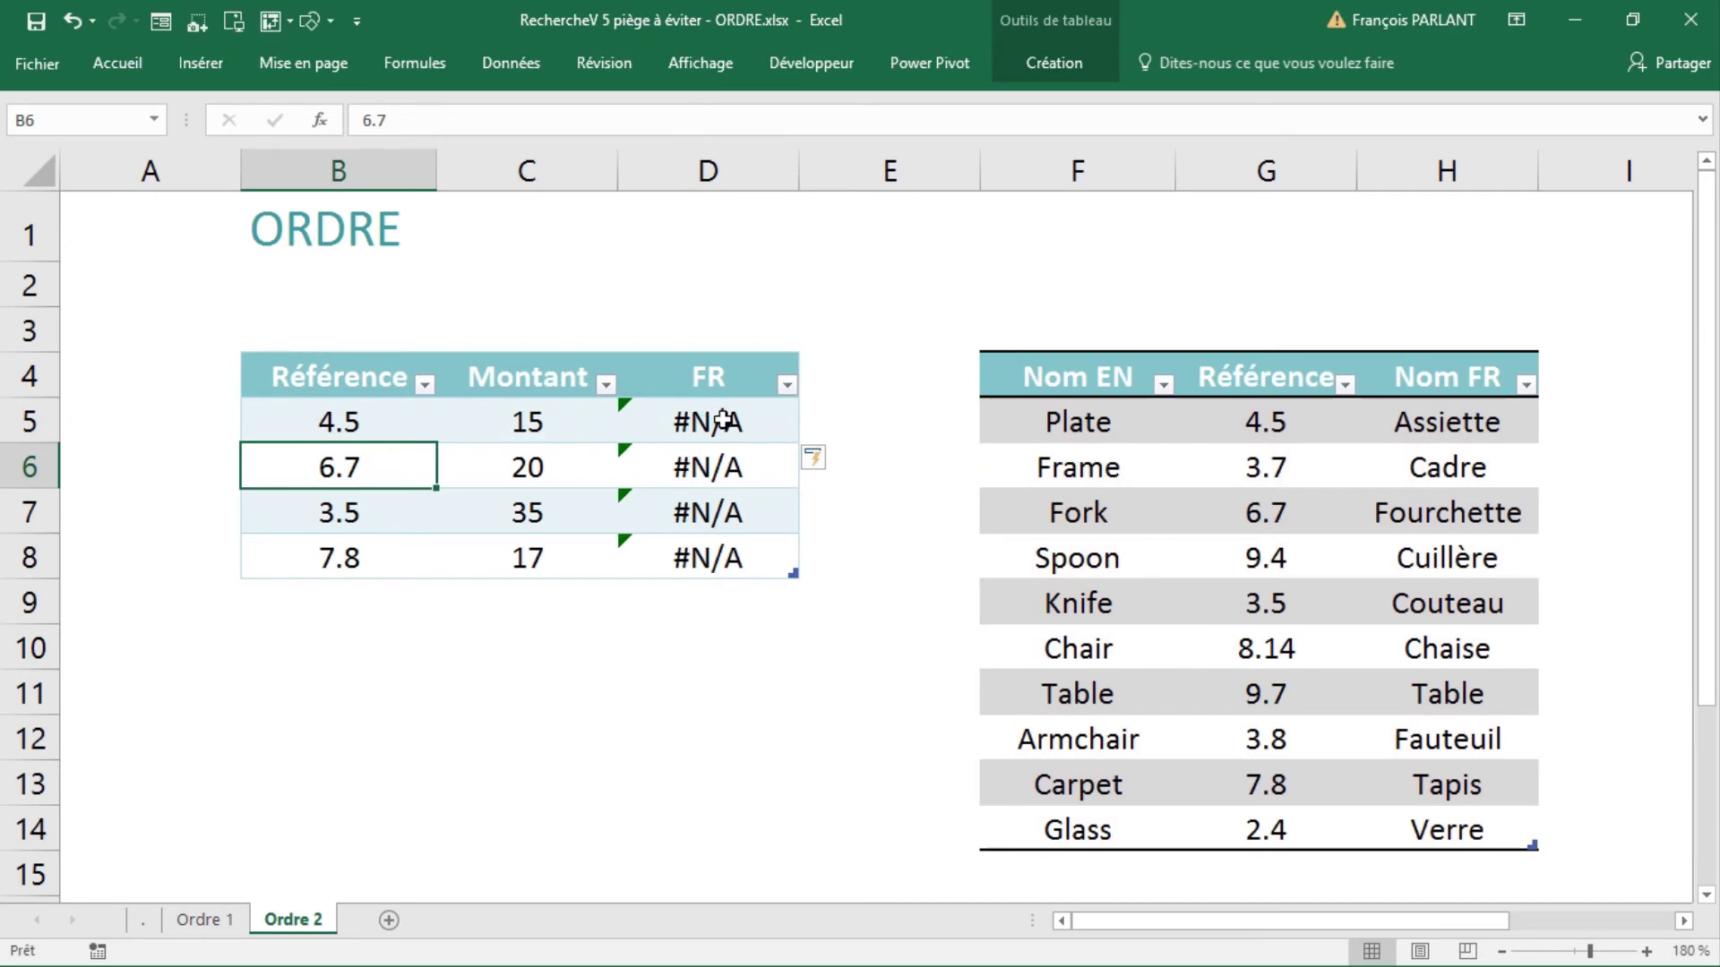
click(724, 419)
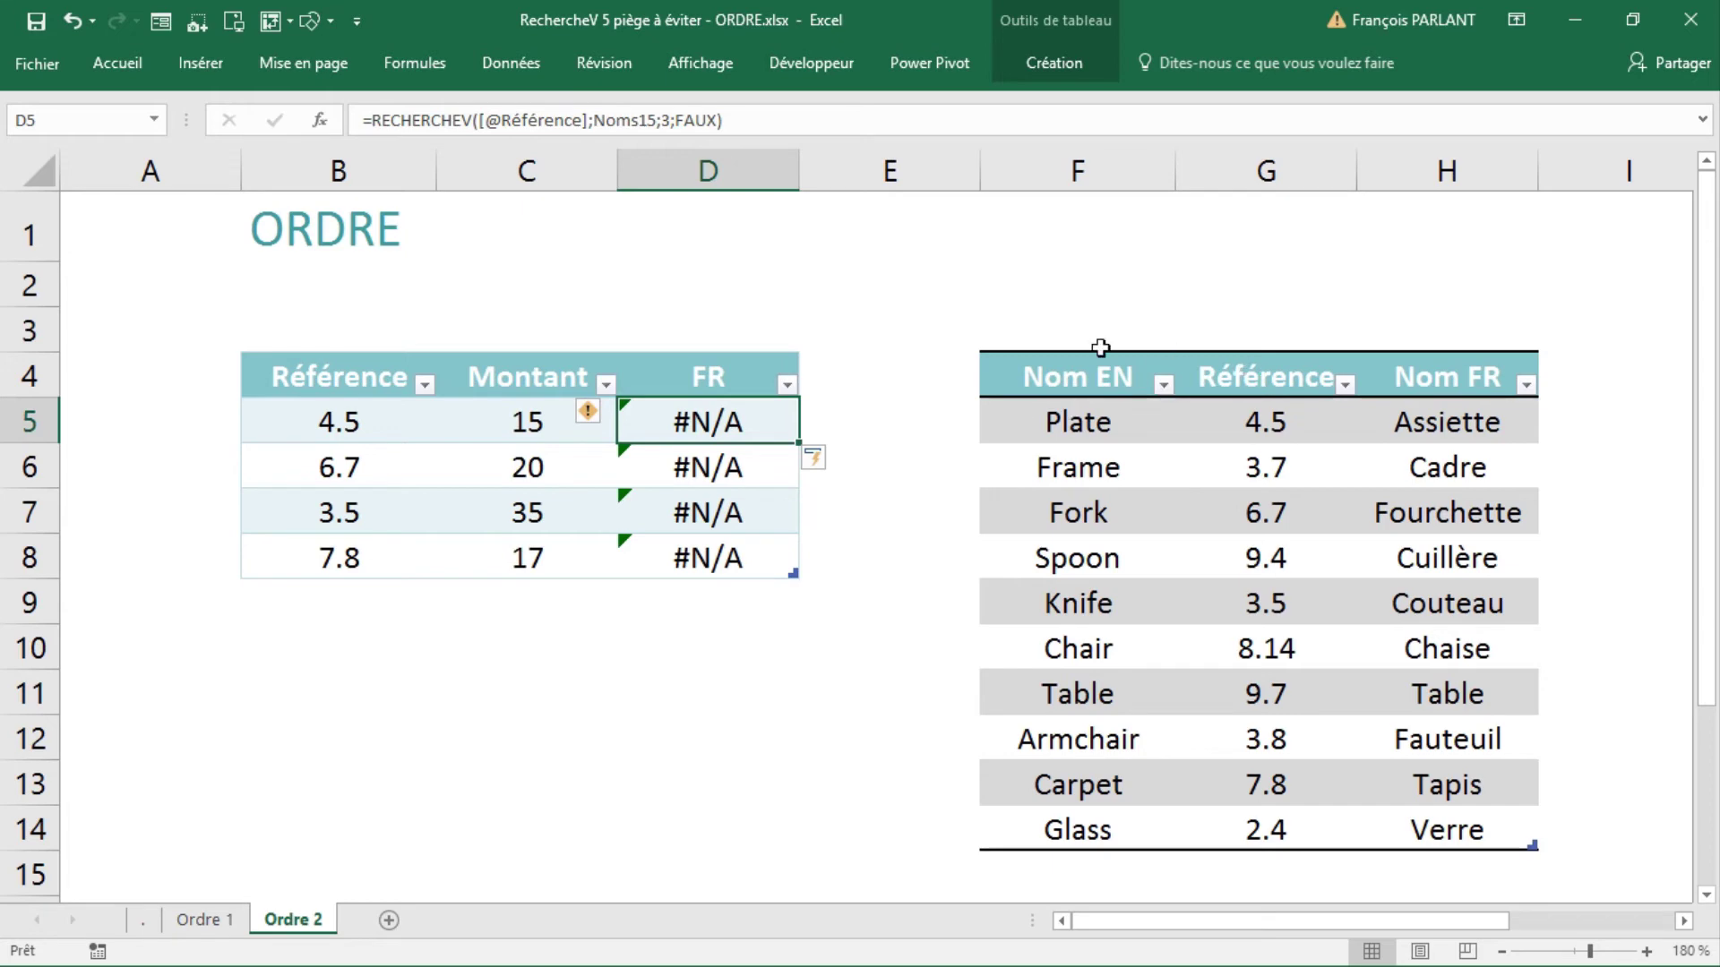
Replace Noms15 in the FR formula with the range Noms15[[Référence]:[Nom FR]].
click(985, 352)
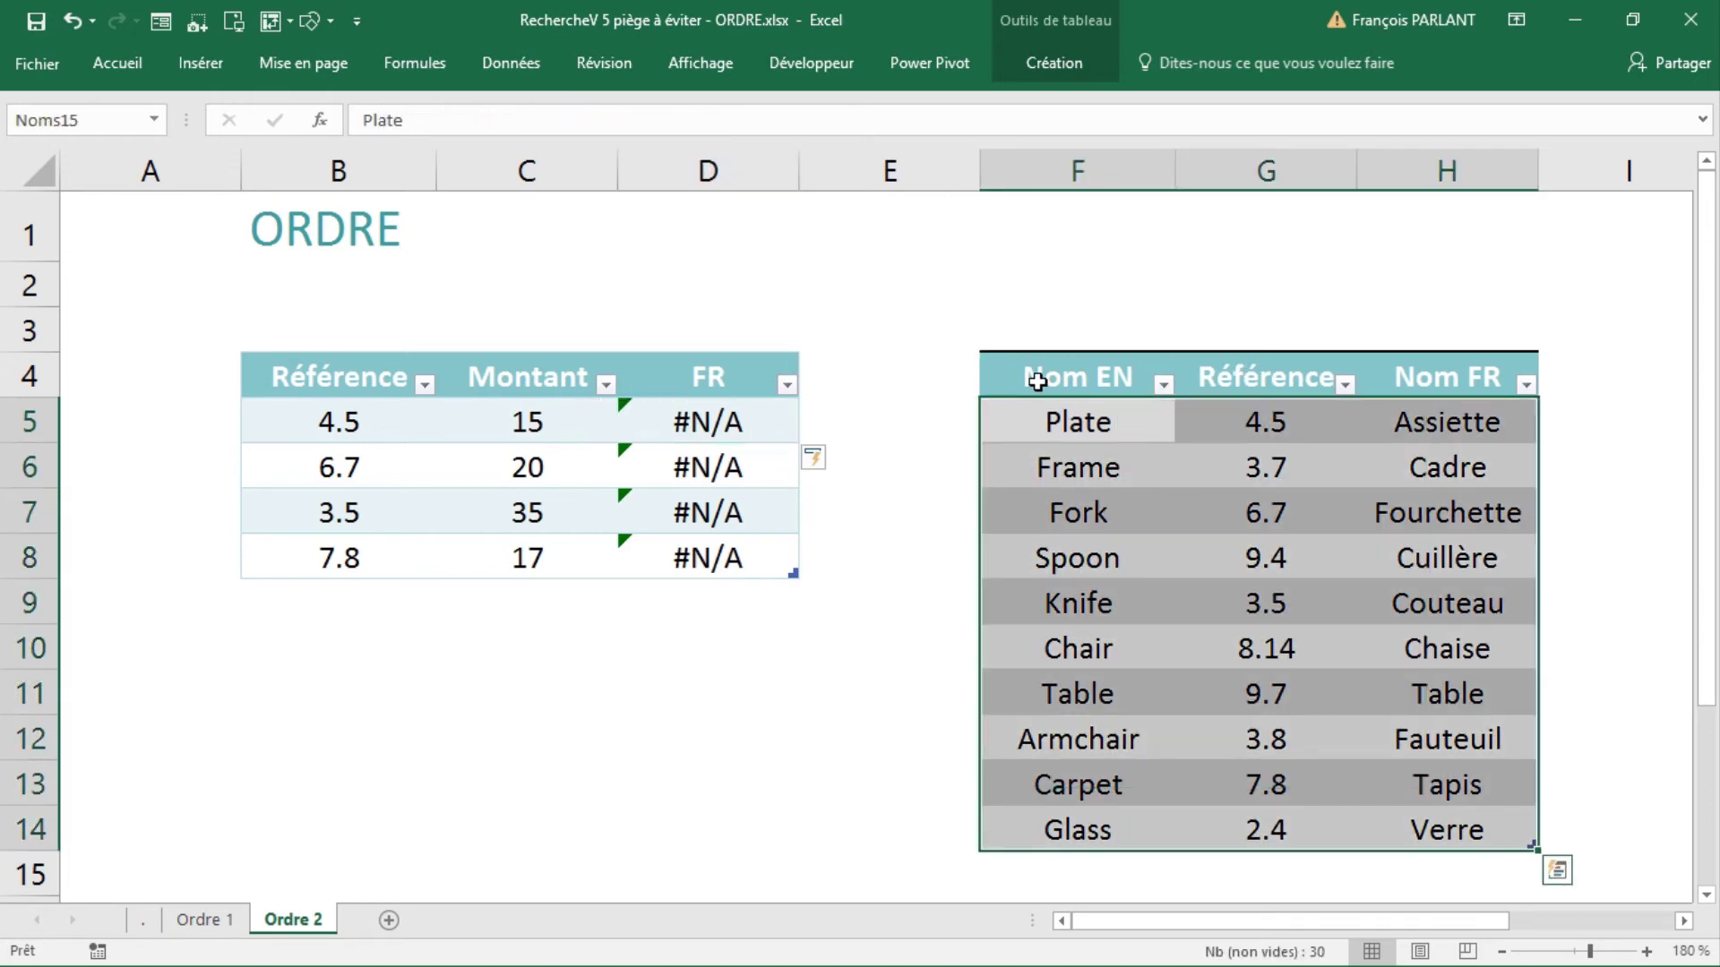
click(342, 421)
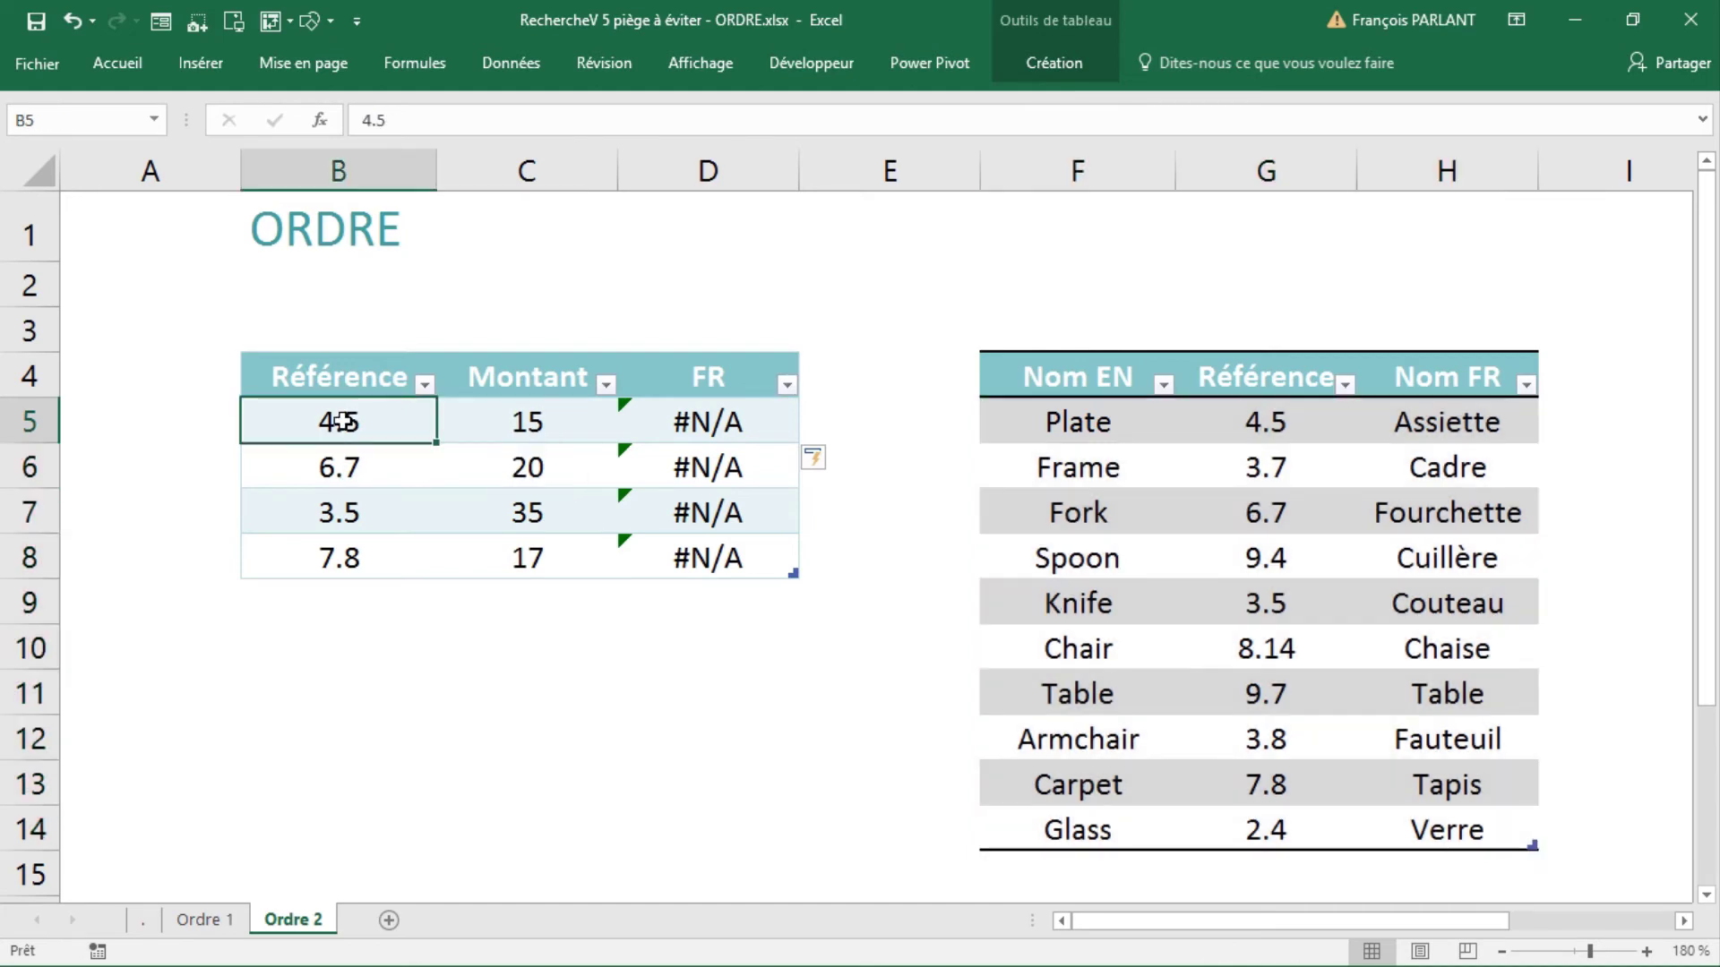
click(730, 418)
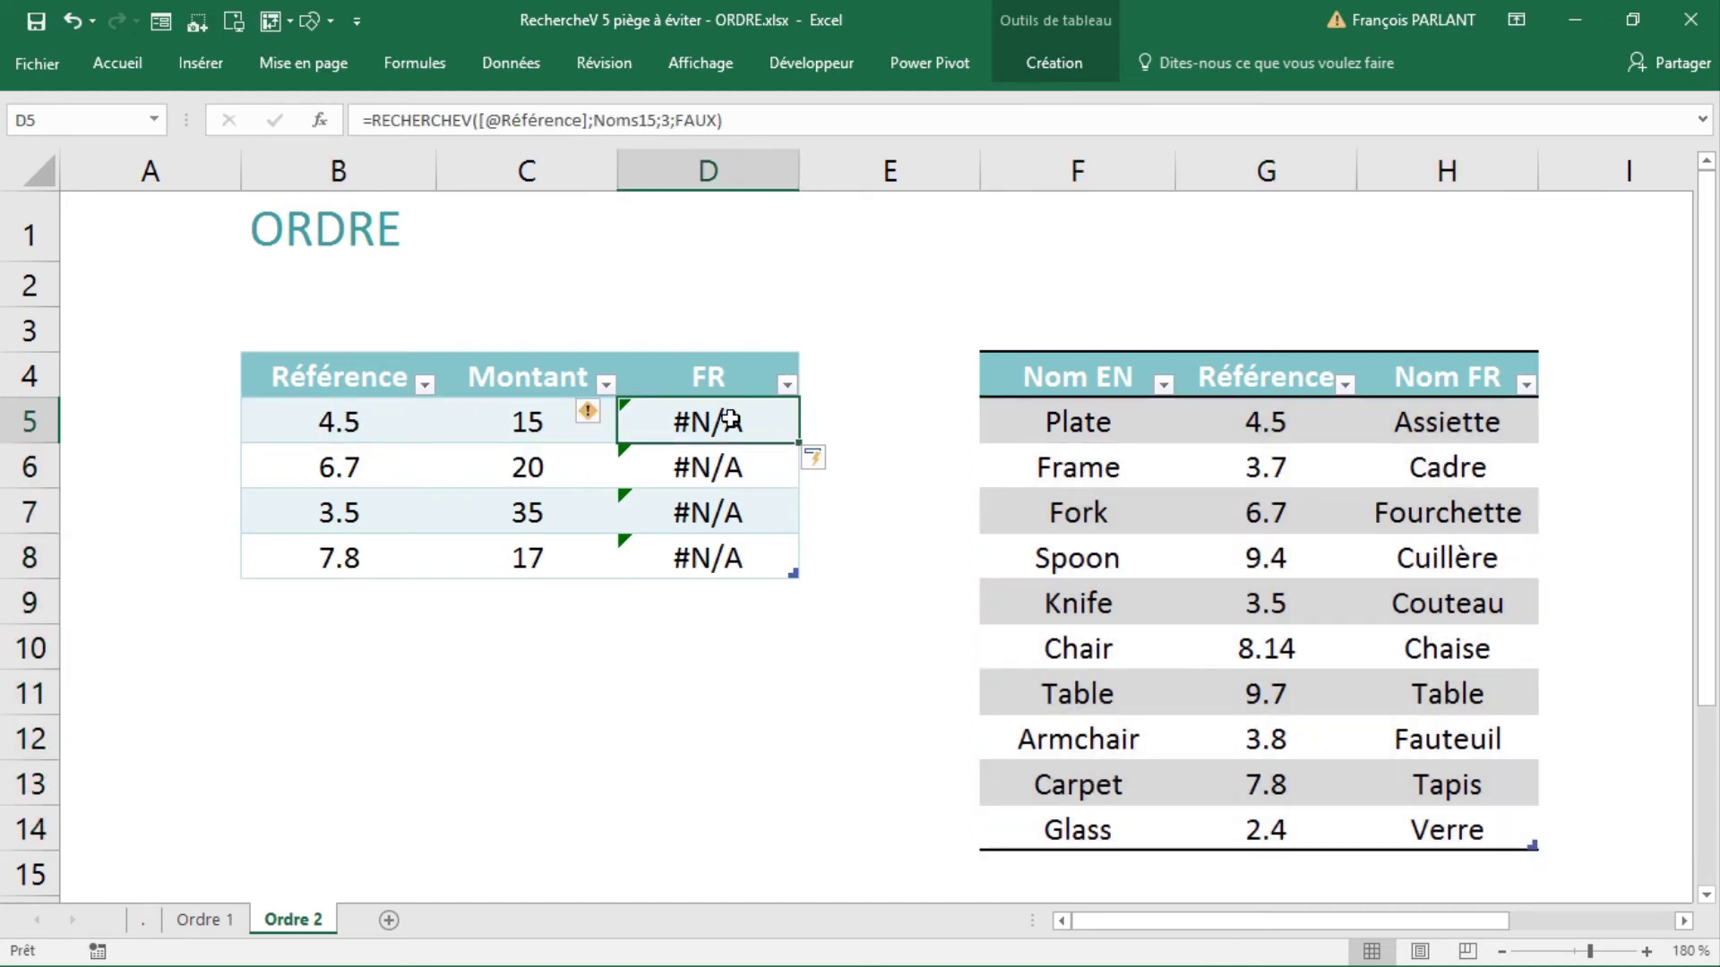
drag(591, 120, 655, 123)
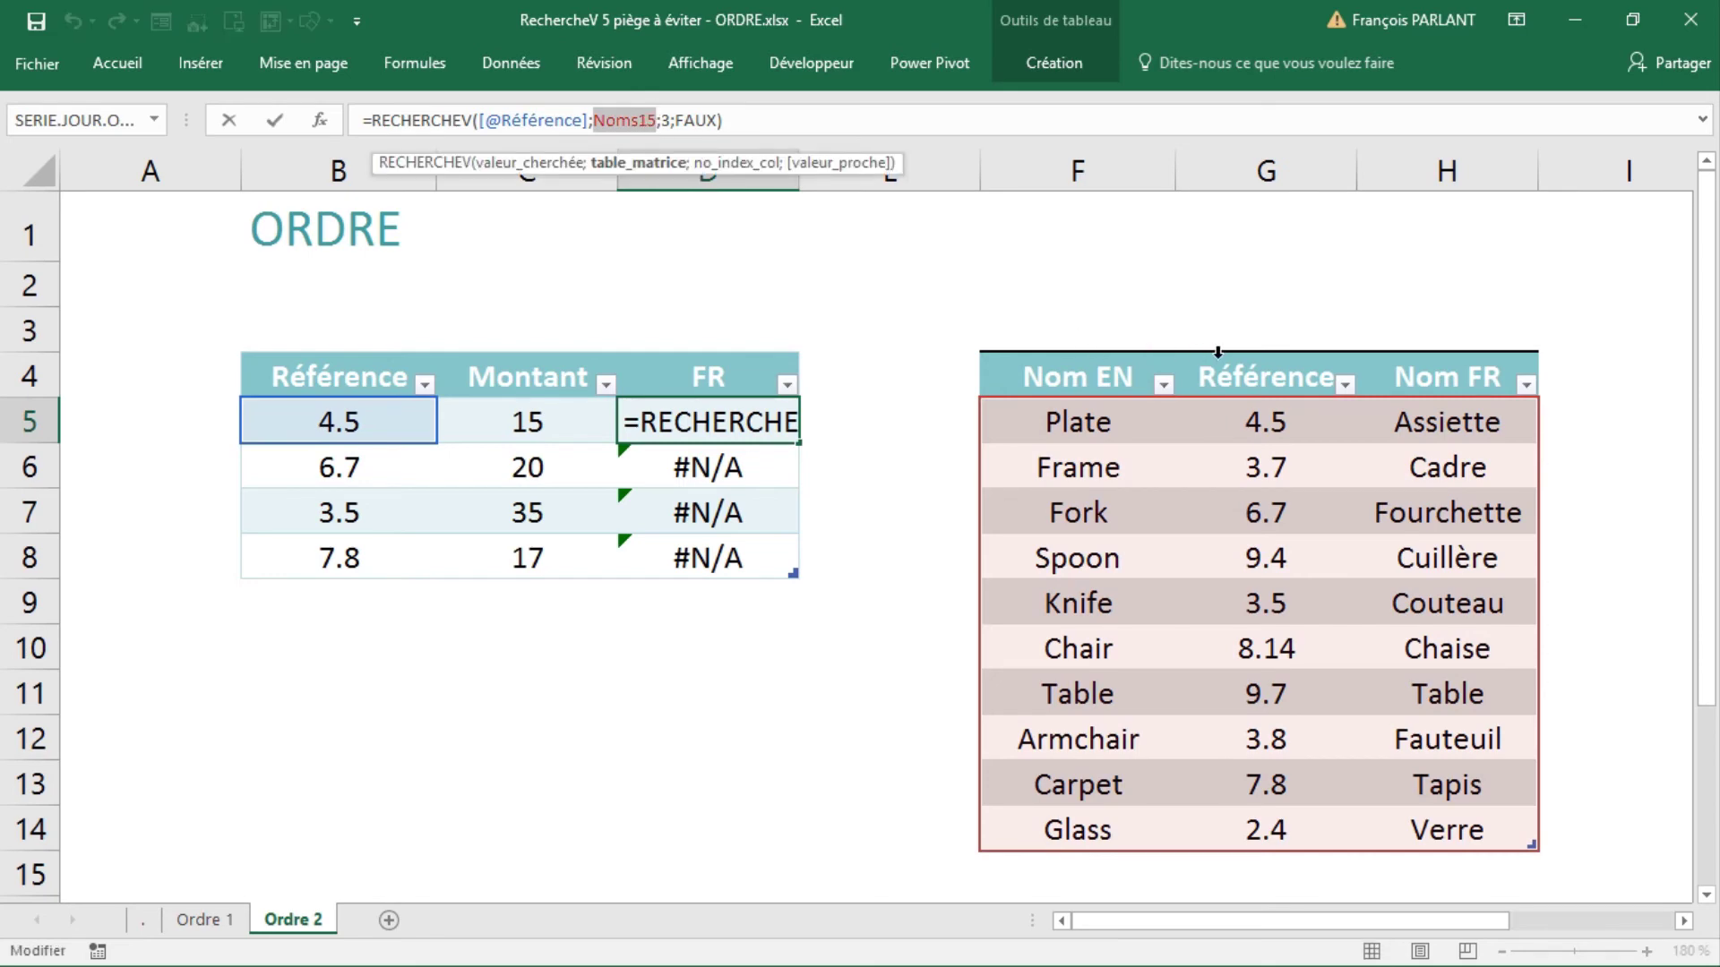
drag(1218, 352, 1460, 371)
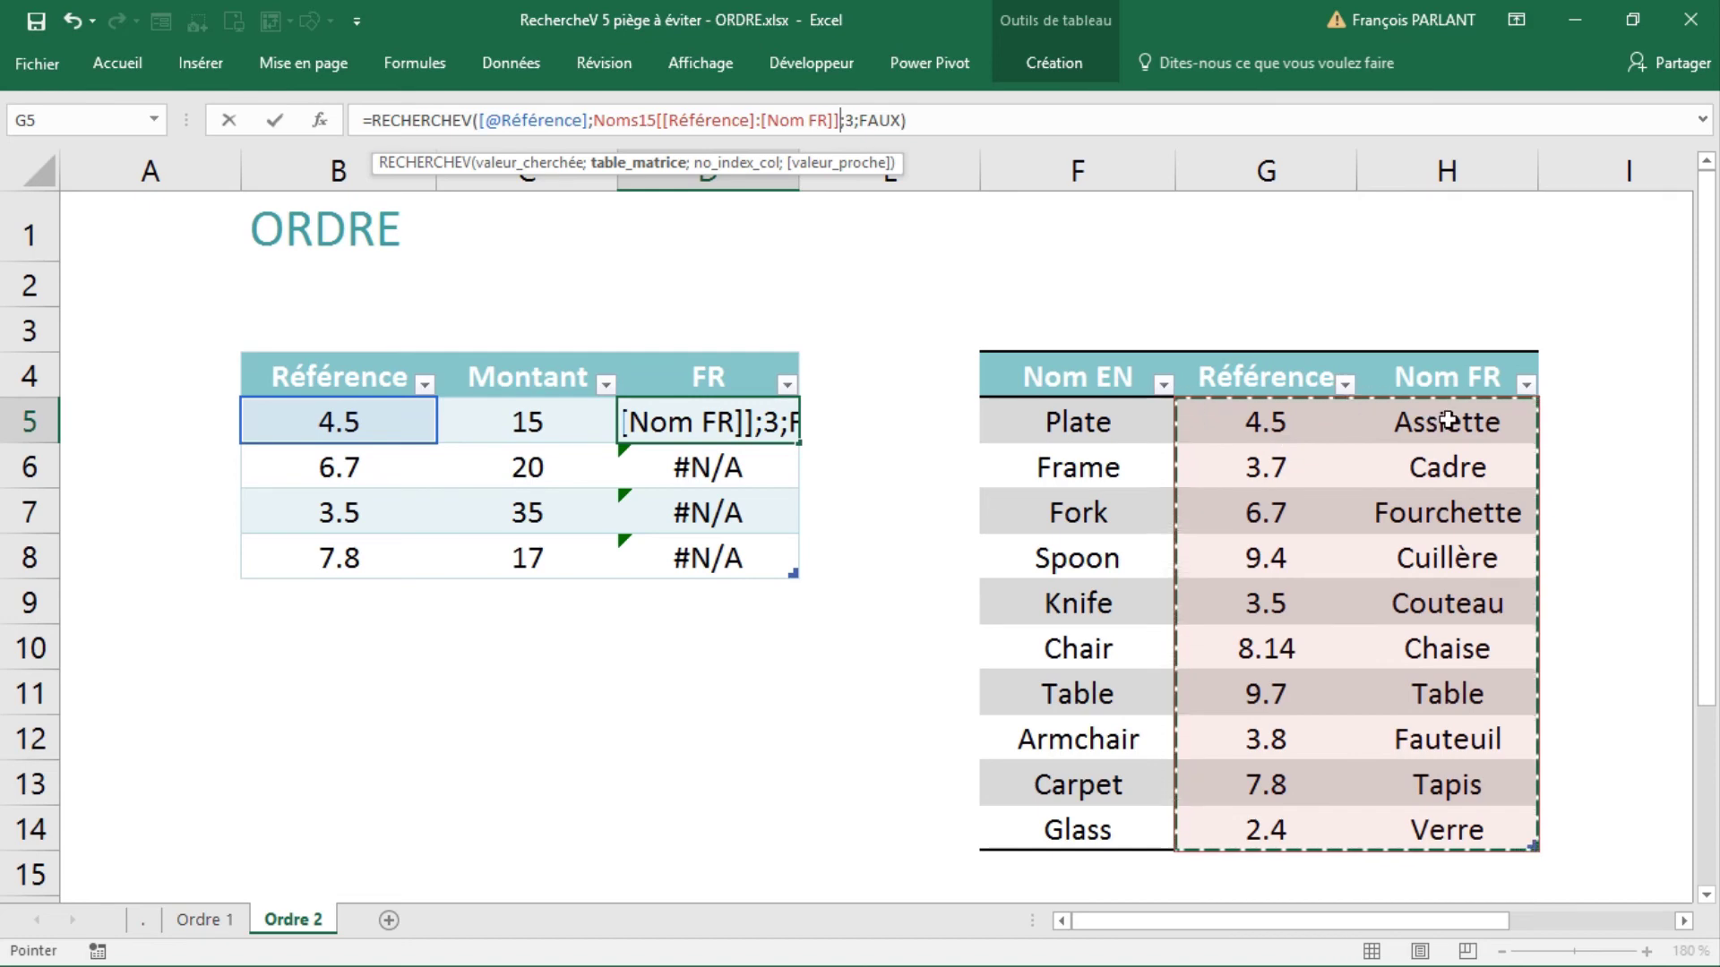
Set the column index to 2 so FR shows Assiette, Fourchette, Couteau and Tapis.
click(857, 121)
key(BackSpace)
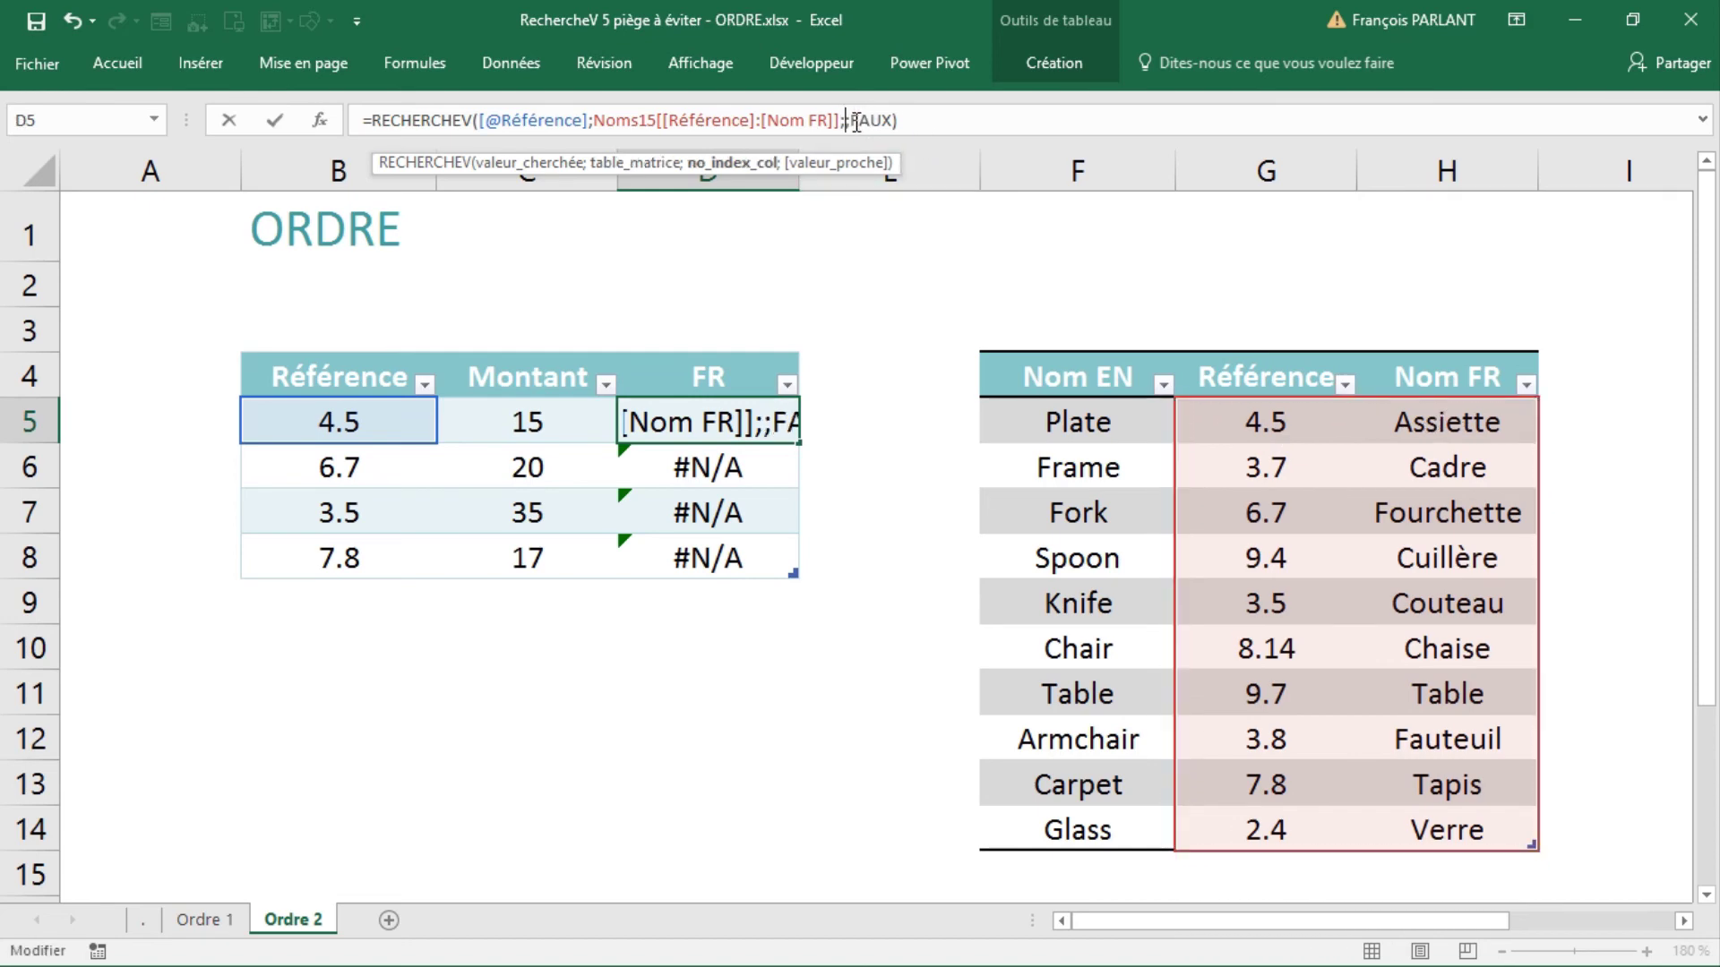
text(2)
key(Return)
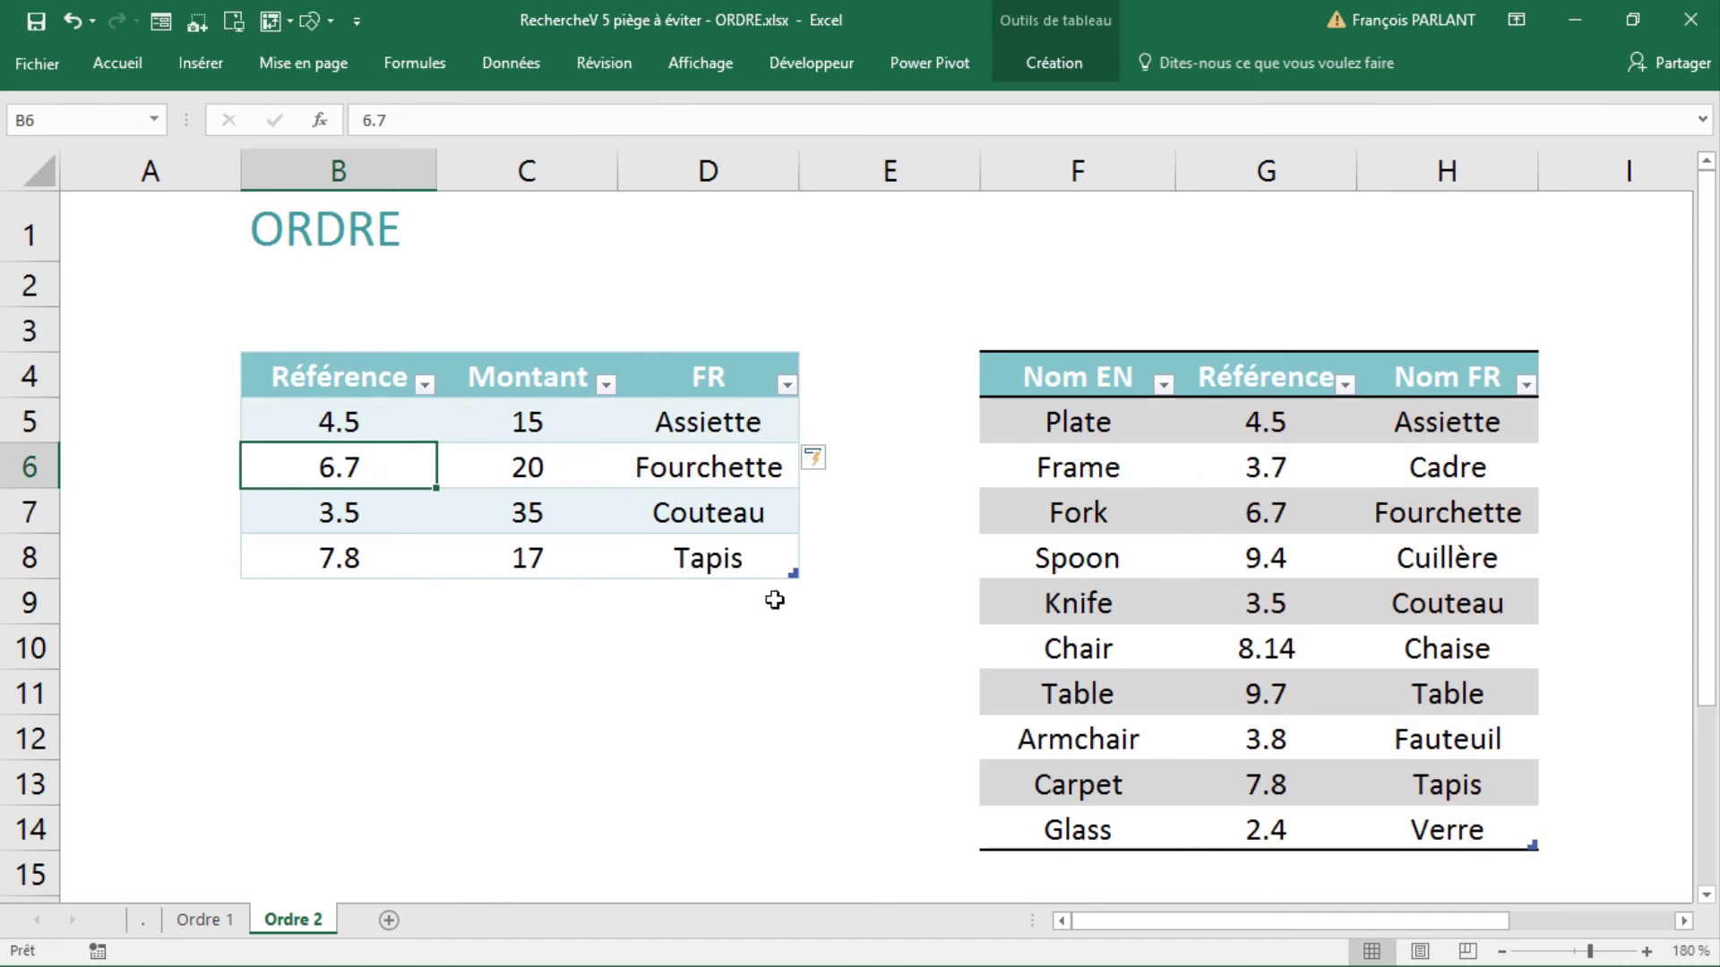